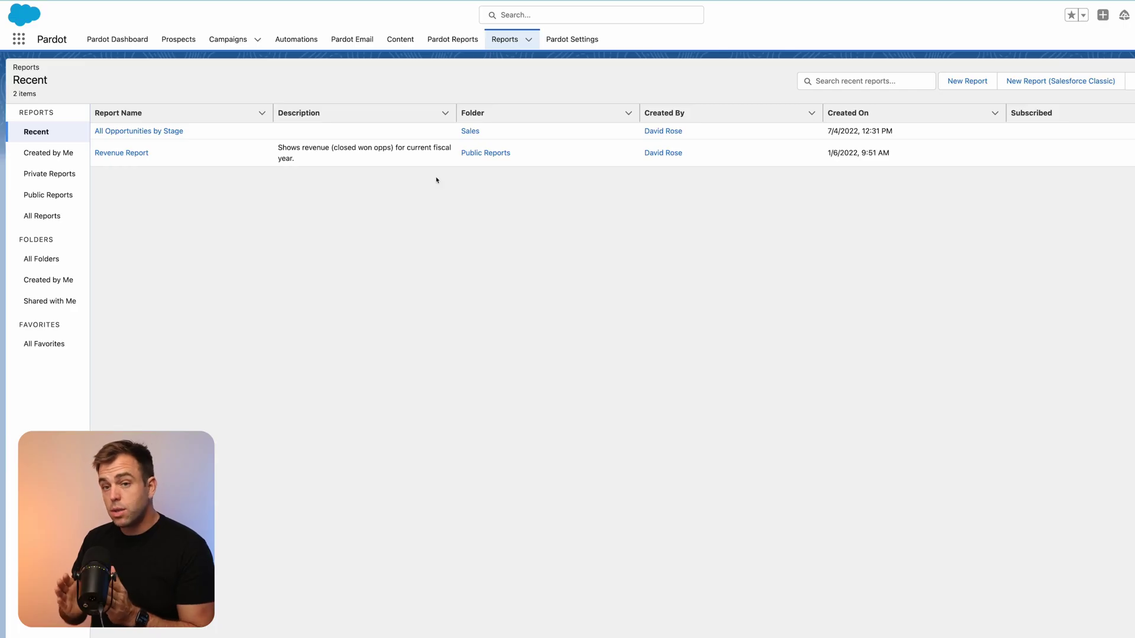
Create a new report of type Opportunity History, found by searching 'opportunity' under All.
{"action": "left_click", "coordinate": [969, 82]}
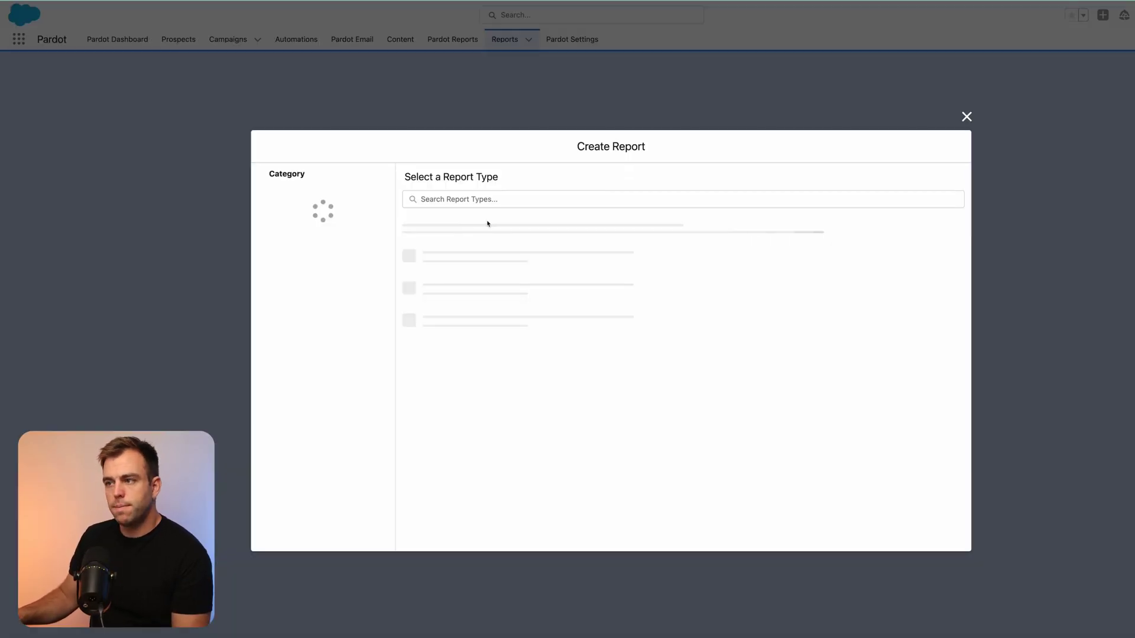
{"action": "left_click", "coordinate": [308, 218]}
{"action": "left_click", "coordinate": [465, 198]}
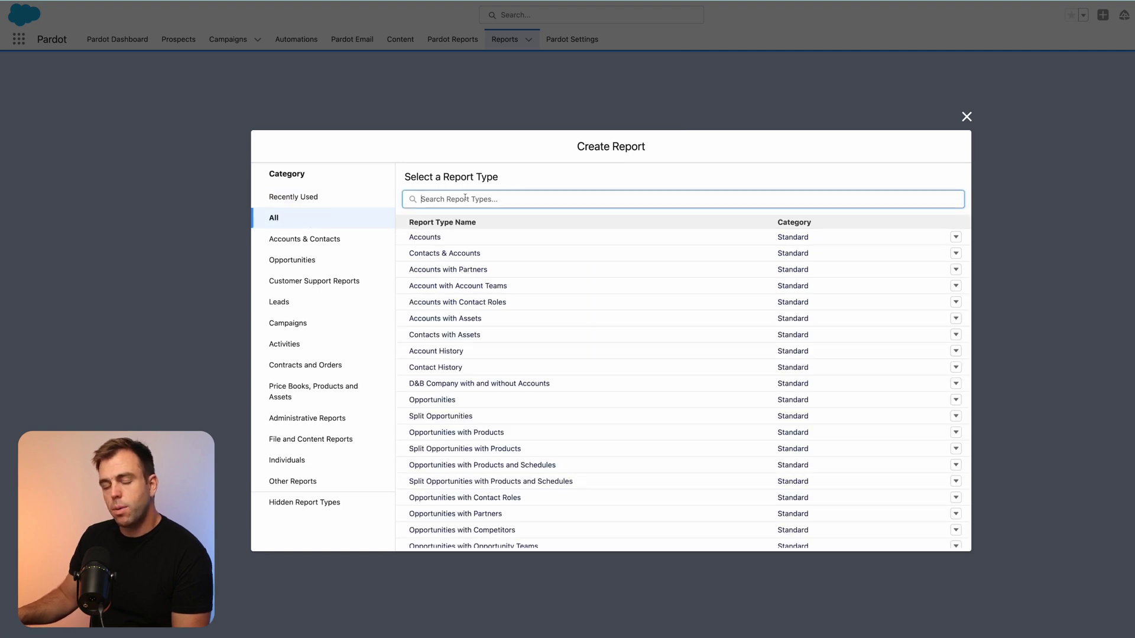
{"action": "type", "text": "op"}
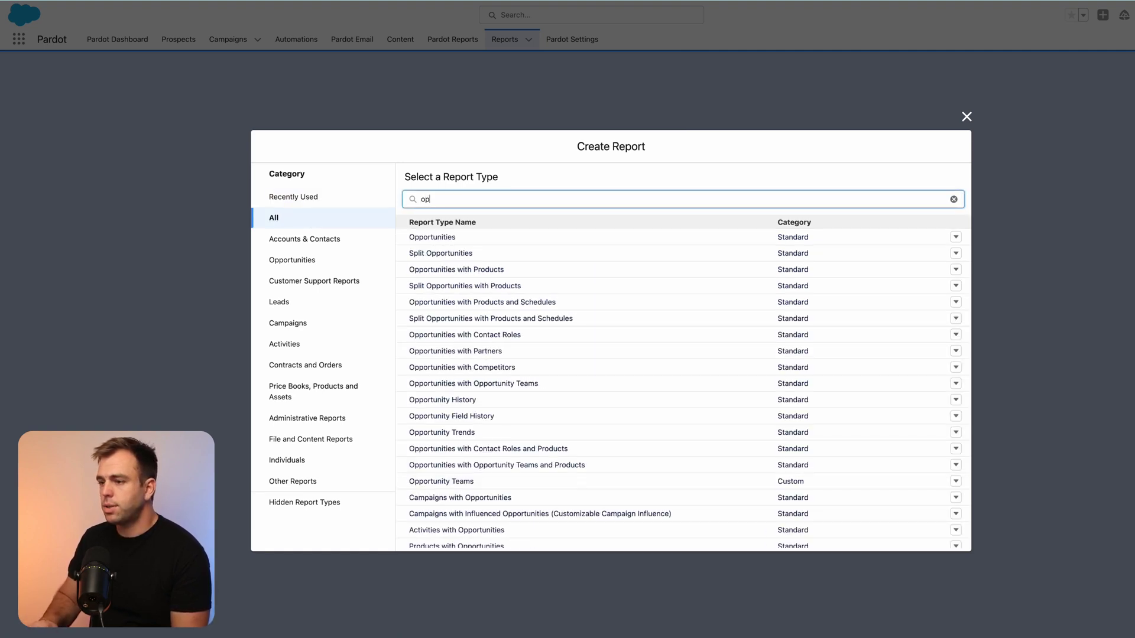
{"action": "type", "text": "portu"}
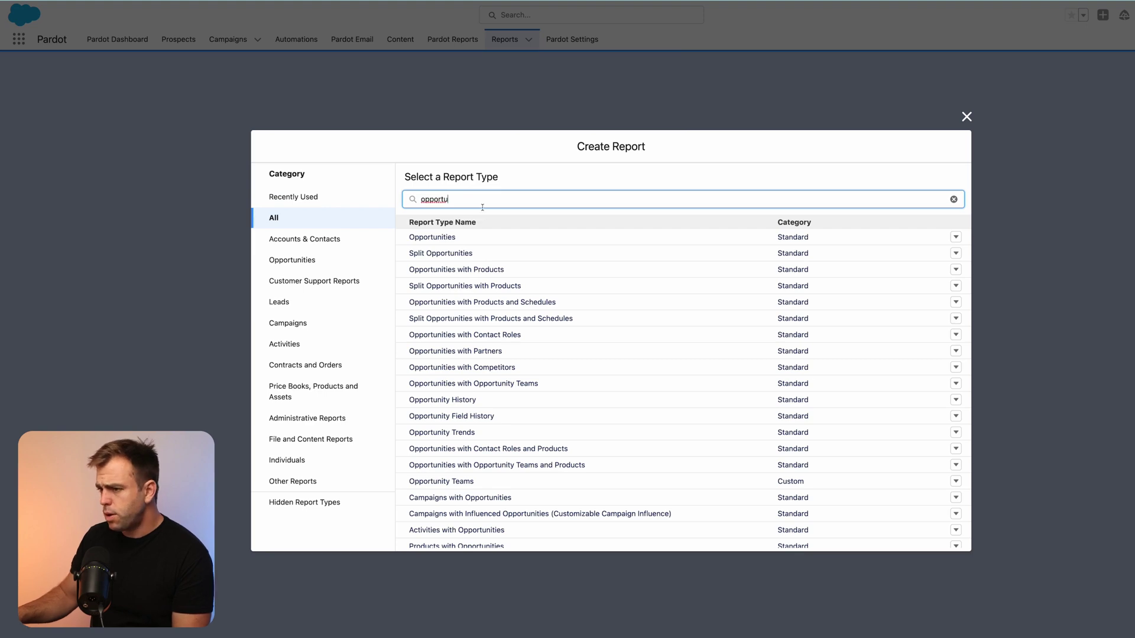
{"action": "type", "text": "nity"}
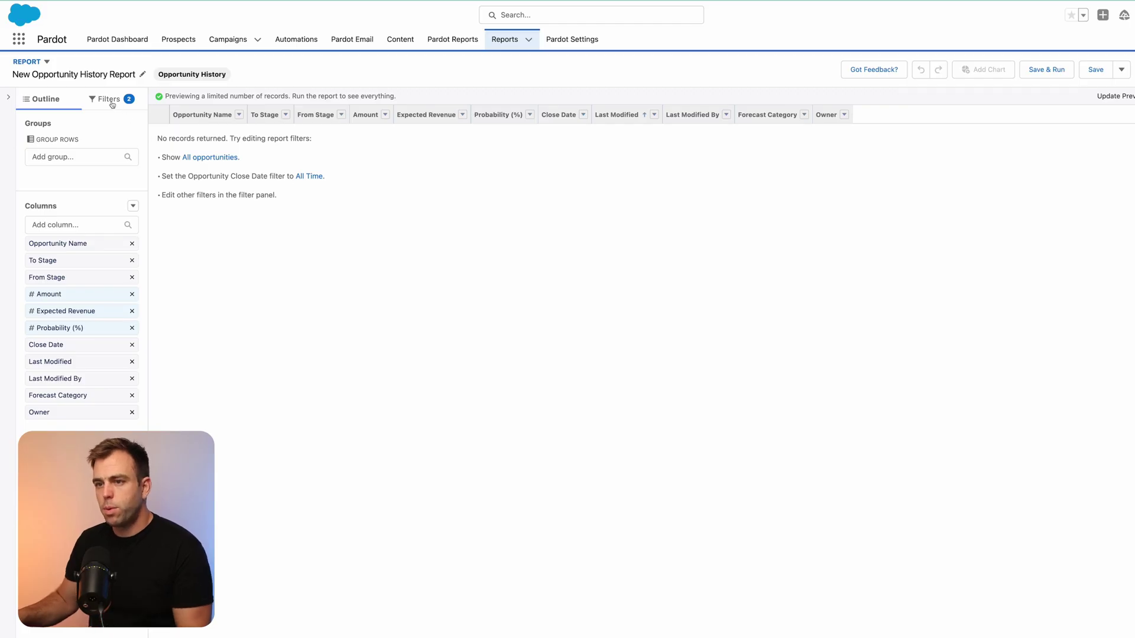
{"action": "left_click", "coordinate": [111, 101]}
Set the Show Me filter to All opportunities.
{"action": "left_click", "coordinate": [70, 171]}
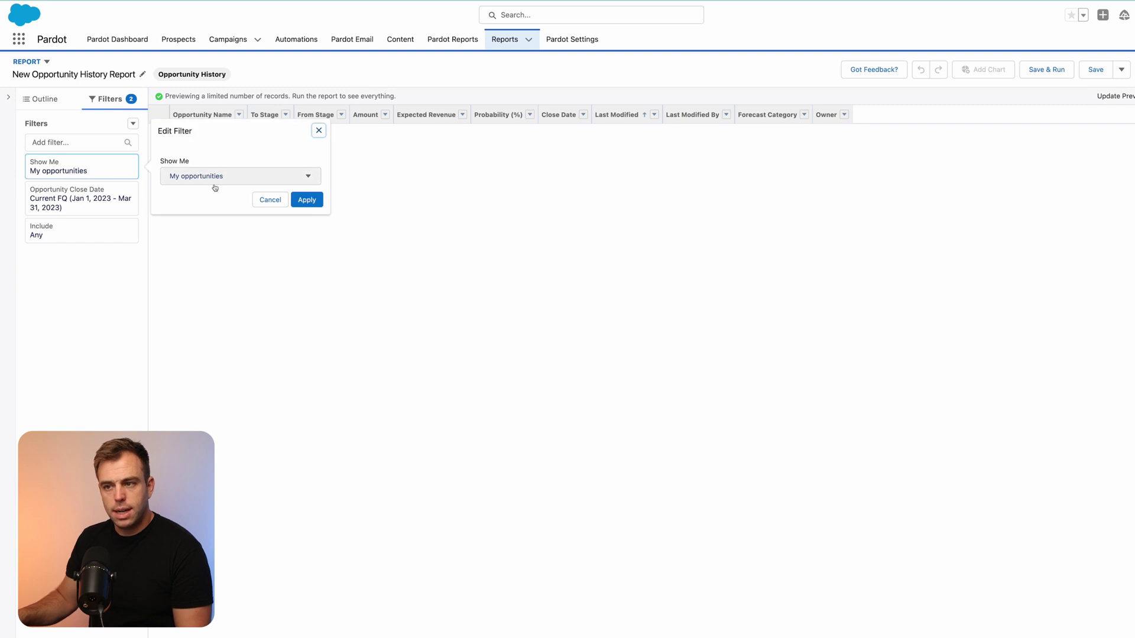
{"action": "left_click", "coordinate": [222, 177]}
{"action": "left_click", "coordinate": [202, 294]}
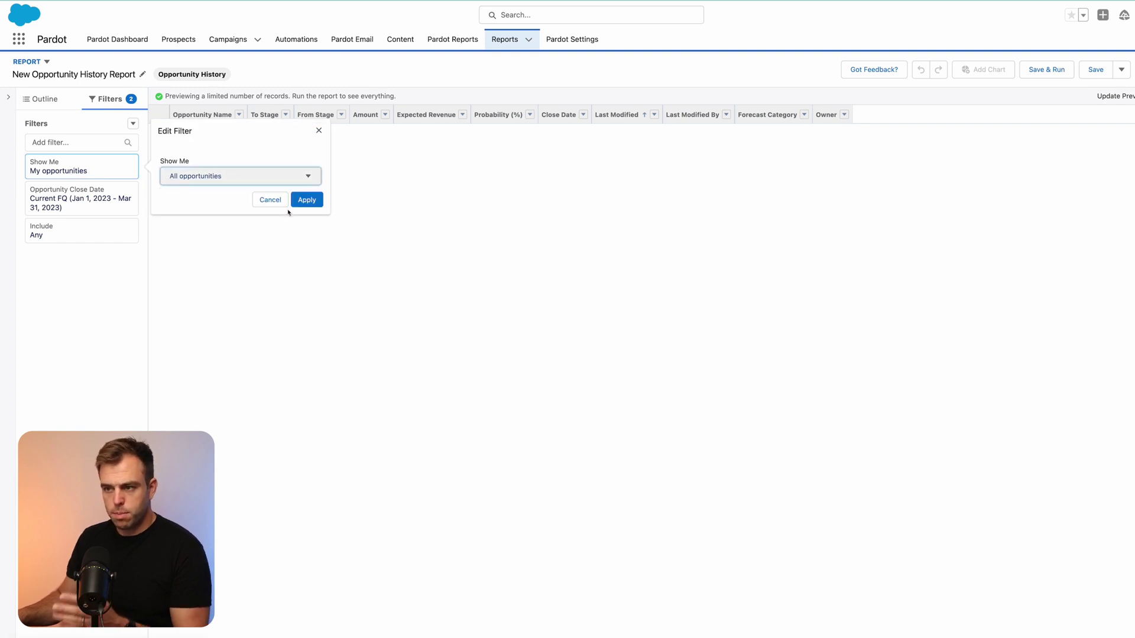
{"action": "left_click", "coordinate": [306, 199]}
Set the Opportunity Close Date filter range to All Time.
{"action": "left_click", "coordinate": [87, 199]}
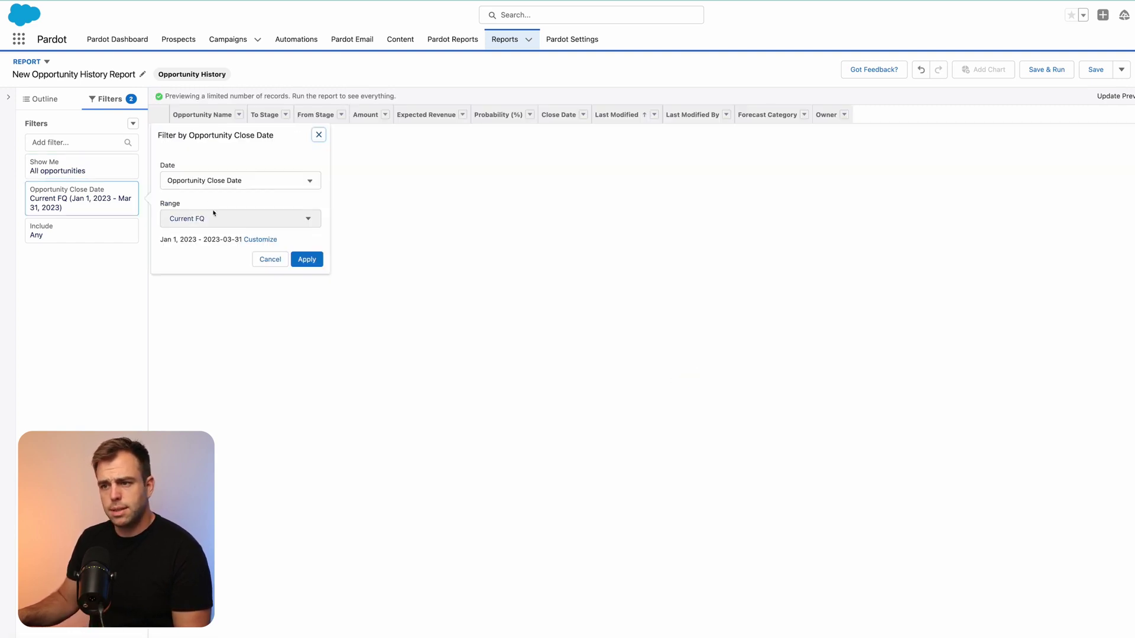
{"action": "left_click", "coordinate": [215, 219]}
{"action": "left_click", "coordinate": [249, 241]}
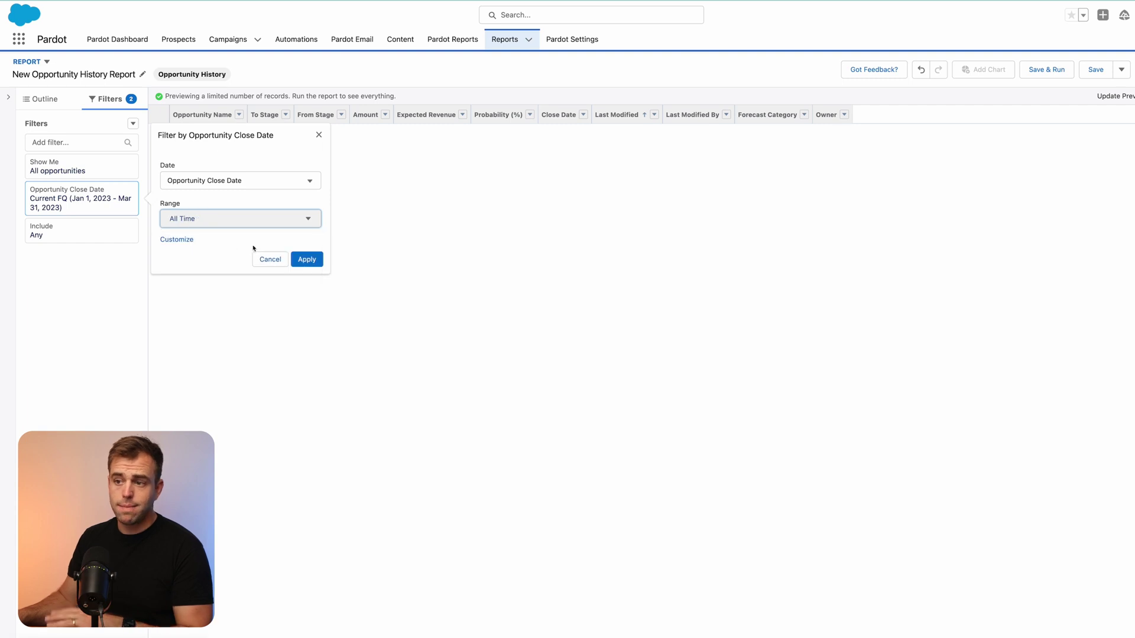
{"action": "left_click", "coordinate": [307, 260]}
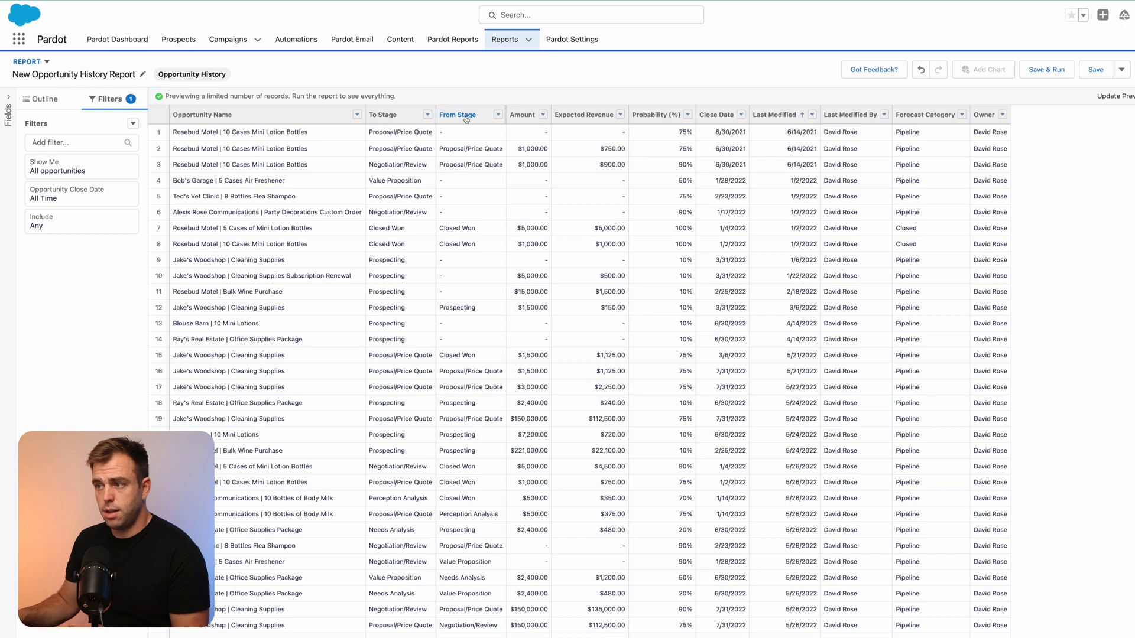
Group rows by From Stage, then add a second row grouping by To Stage.
{"action": "left_click", "coordinate": [498, 115]}
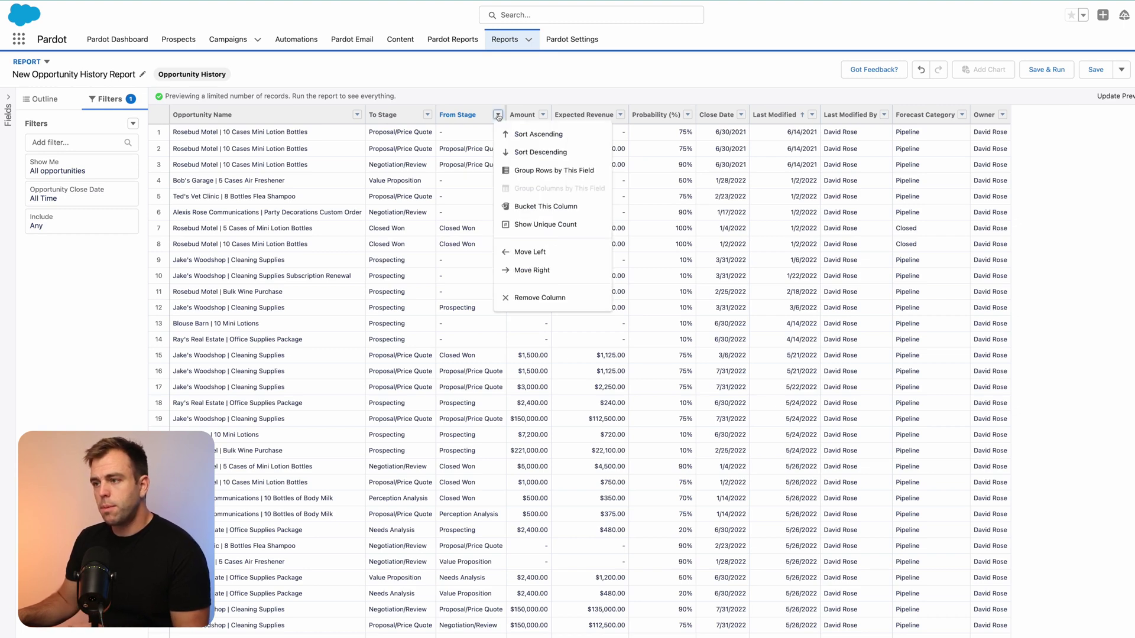
{"action": "left_click", "coordinate": [554, 171]}
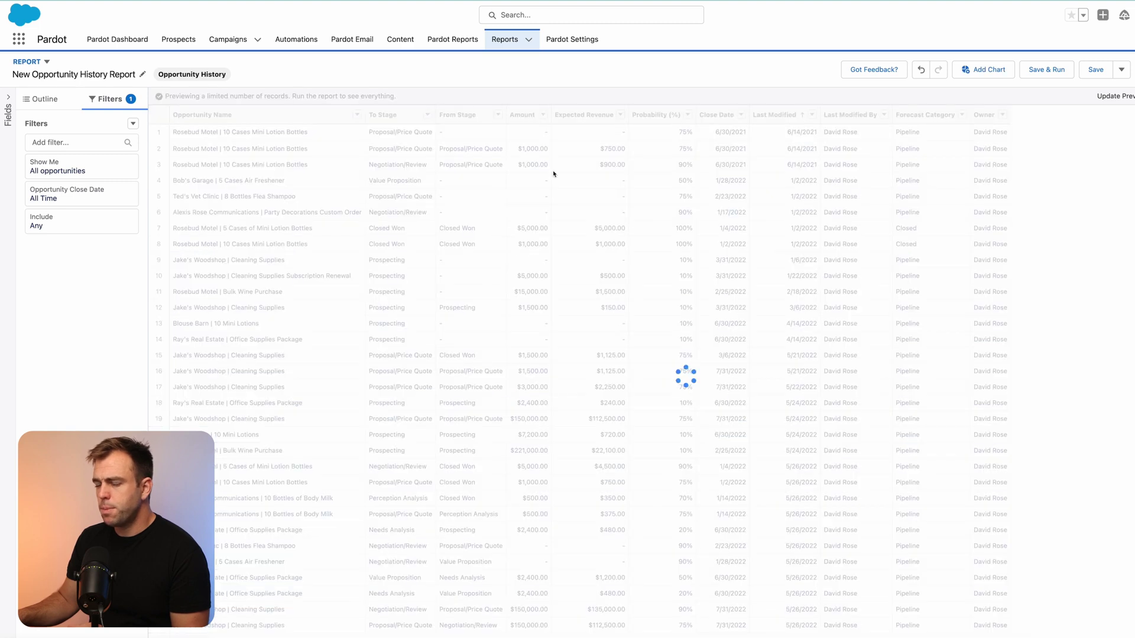
{"action": "left_click", "coordinate": [488, 115]}
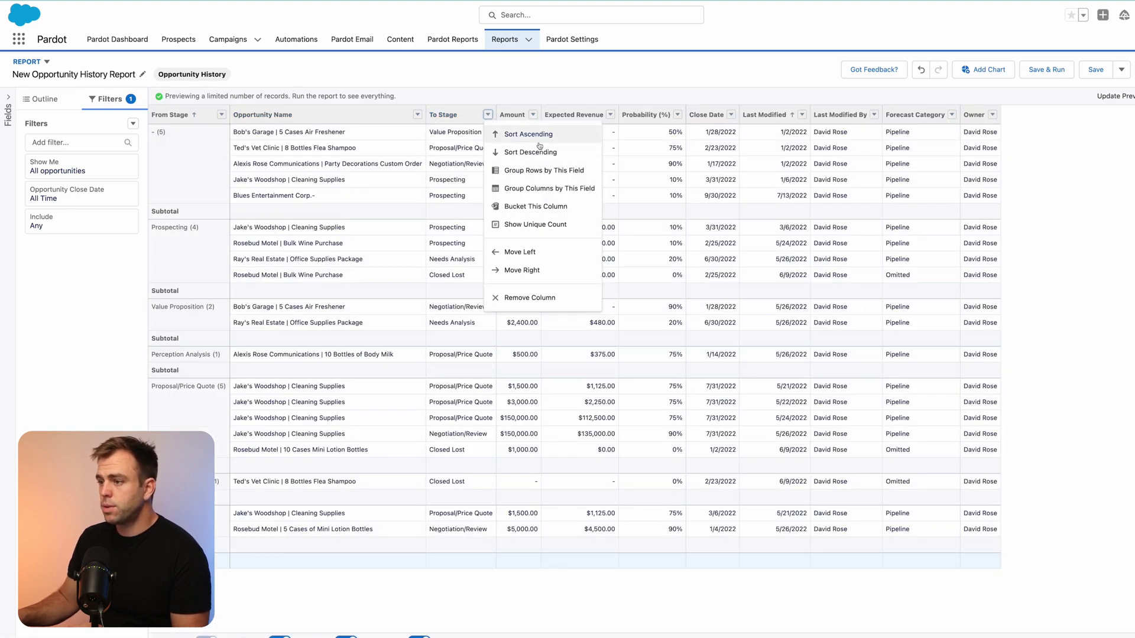
{"action": "left_click", "coordinate": [544, 171]}
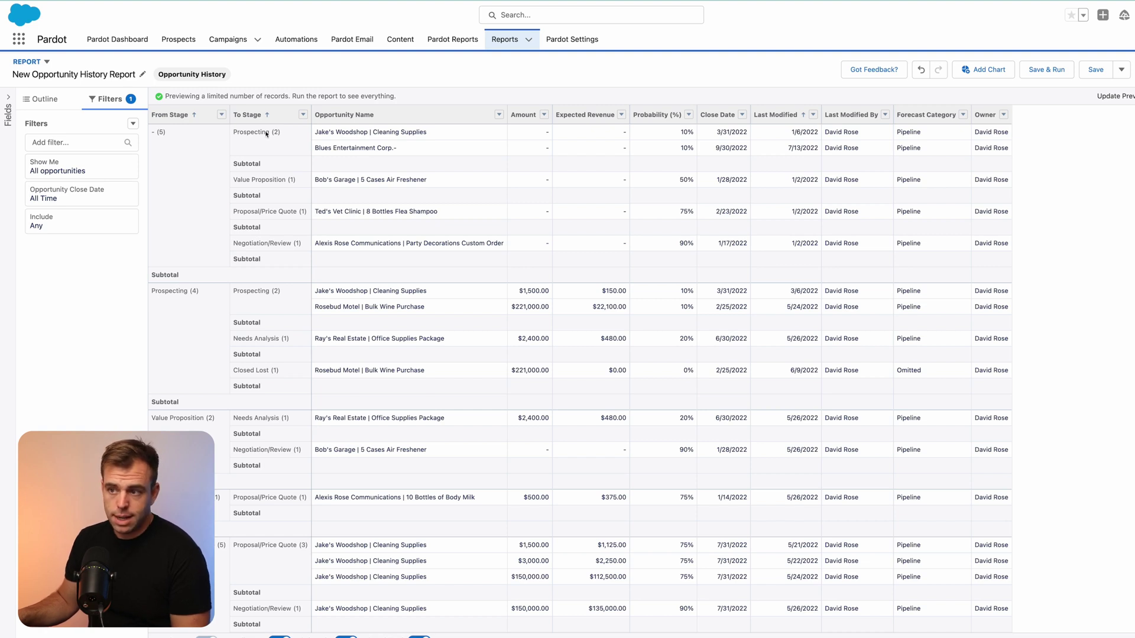
{"action": "double_click", "coordinate": [241, 137]}
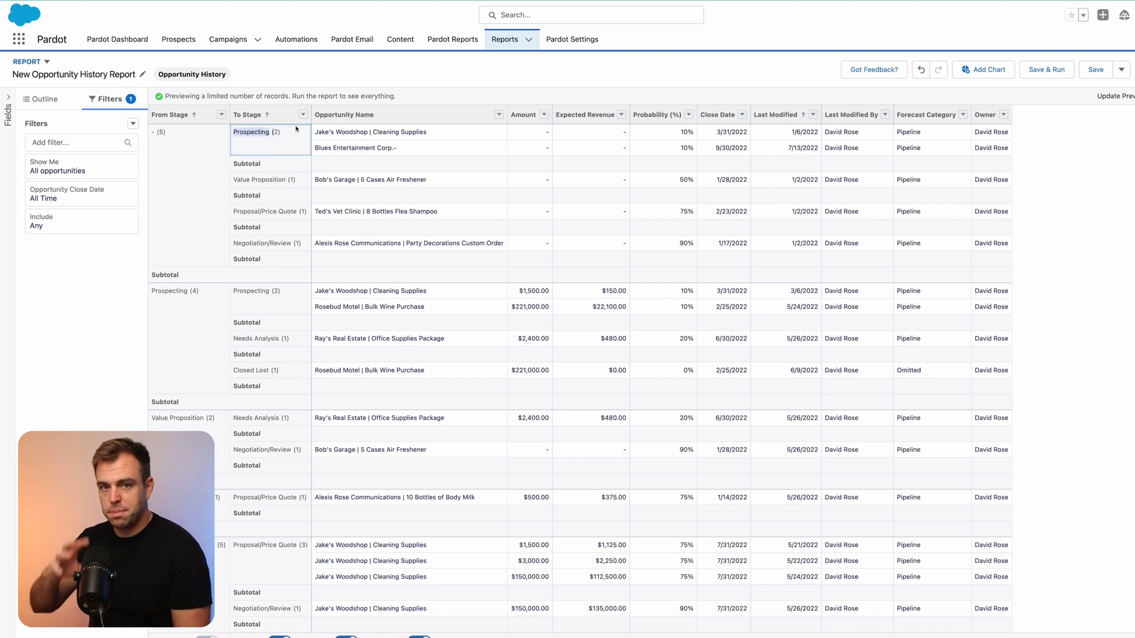
{"action": "double_click", "coordinate": [274, 183]}
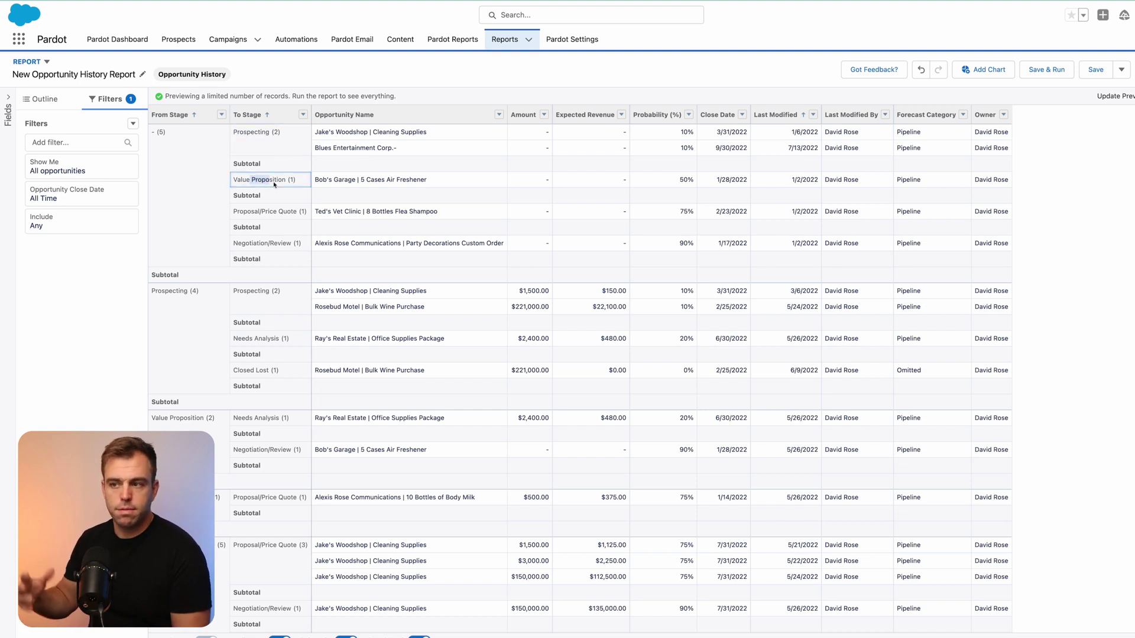
{"action": "scroll", "coordinate": [260, 177], "scroll_direction": "down", "scroll_amount": 3}
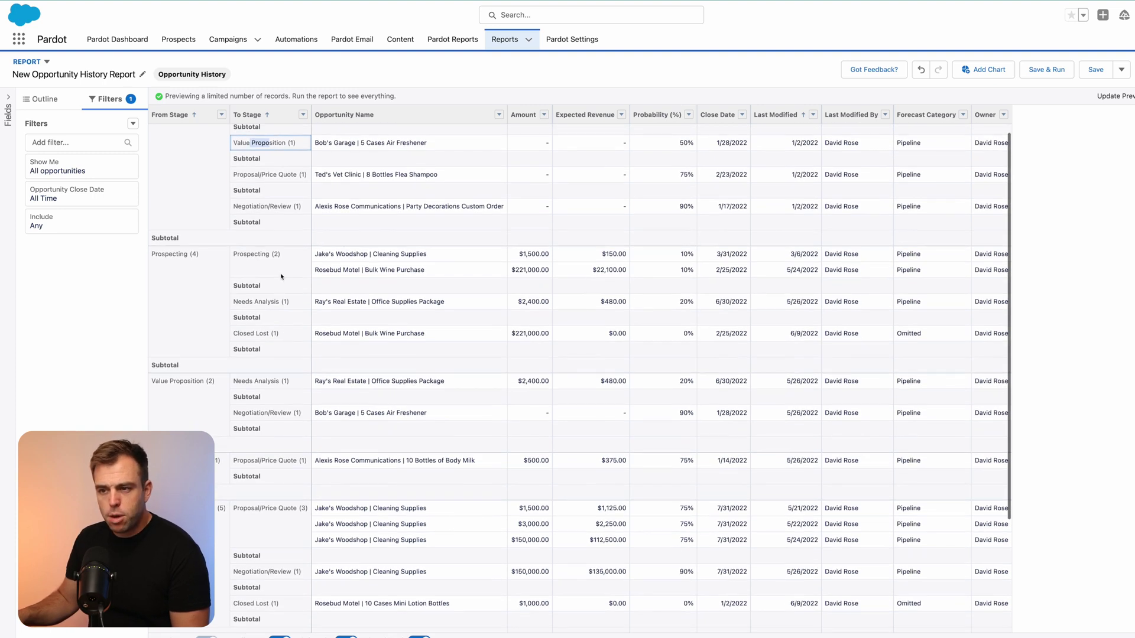
{"action": "double_click", "coordinate": [184, 249]}
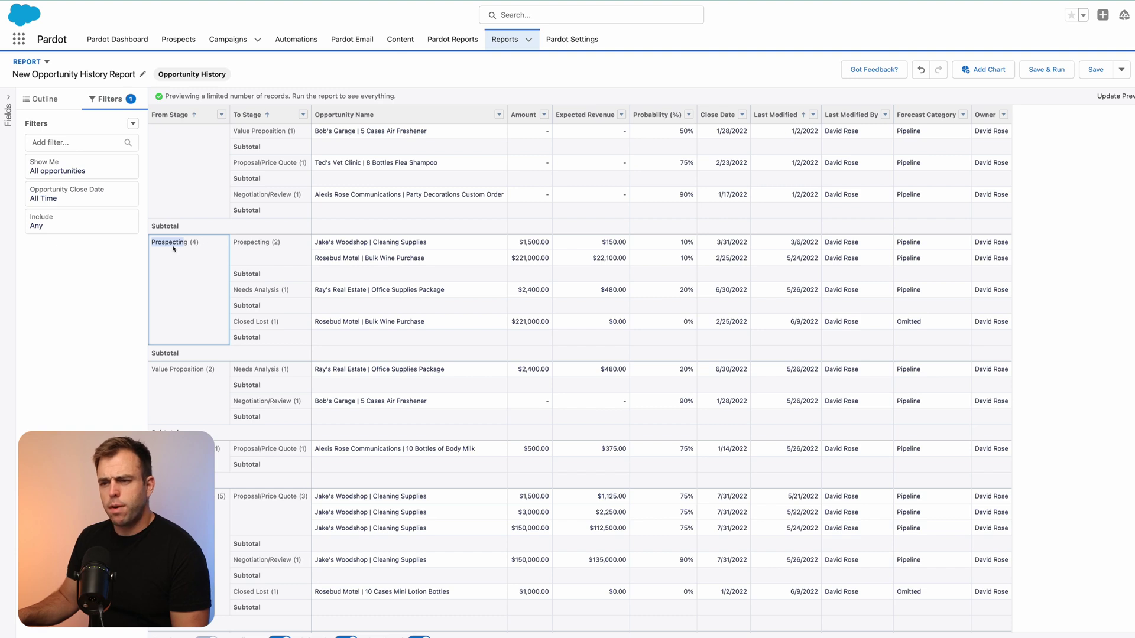
{"action": "left_click", "coordinate": [268, 254]}
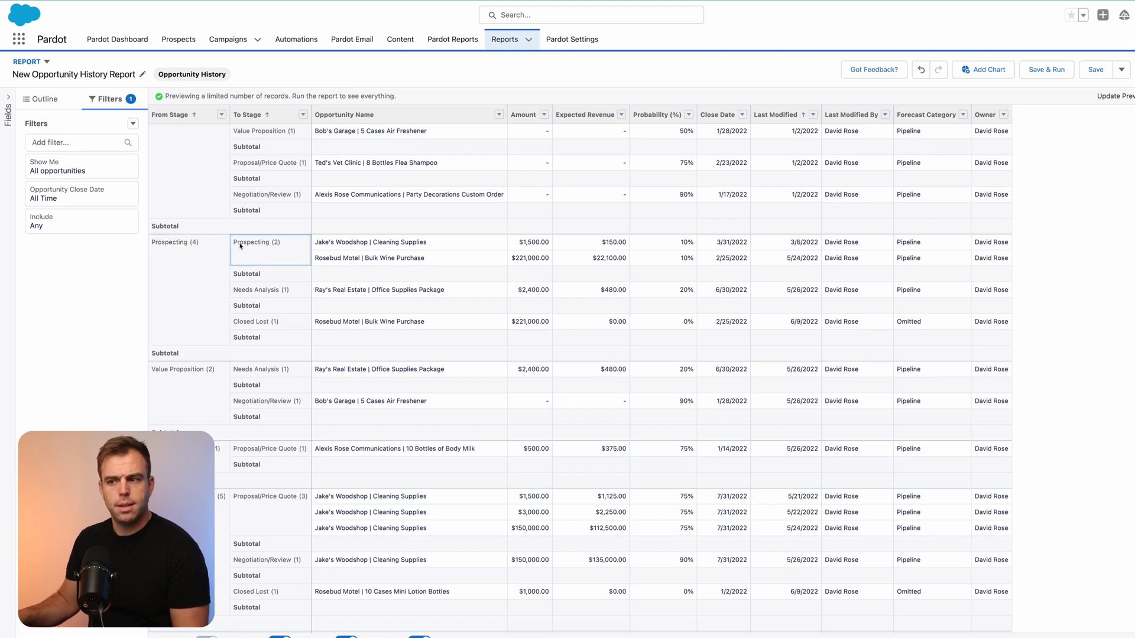
{"action": "scroll", "coordinate": [268, 226], "scroll_direction": "down", "scroll_amount": 2}
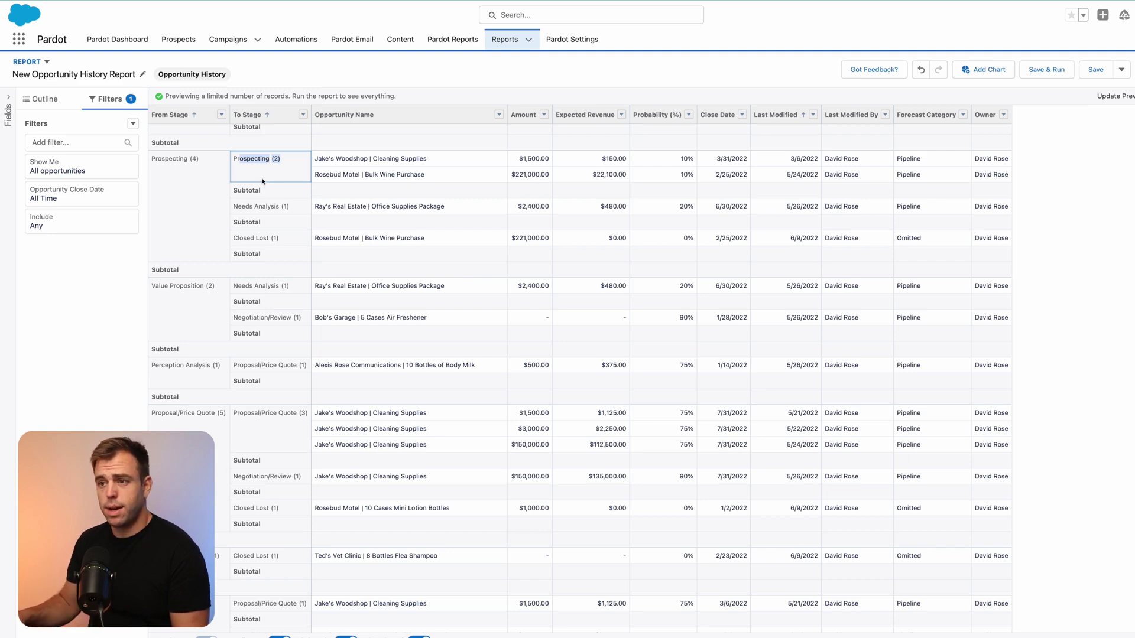
{"action": "scroll", "coordinate": [263, 181], "scroll_direction": "up", "scroll_amount": 3}
{"action": "left_click_drag", "start_coordinate": [185, 138], "coordinate": [151, 136]}
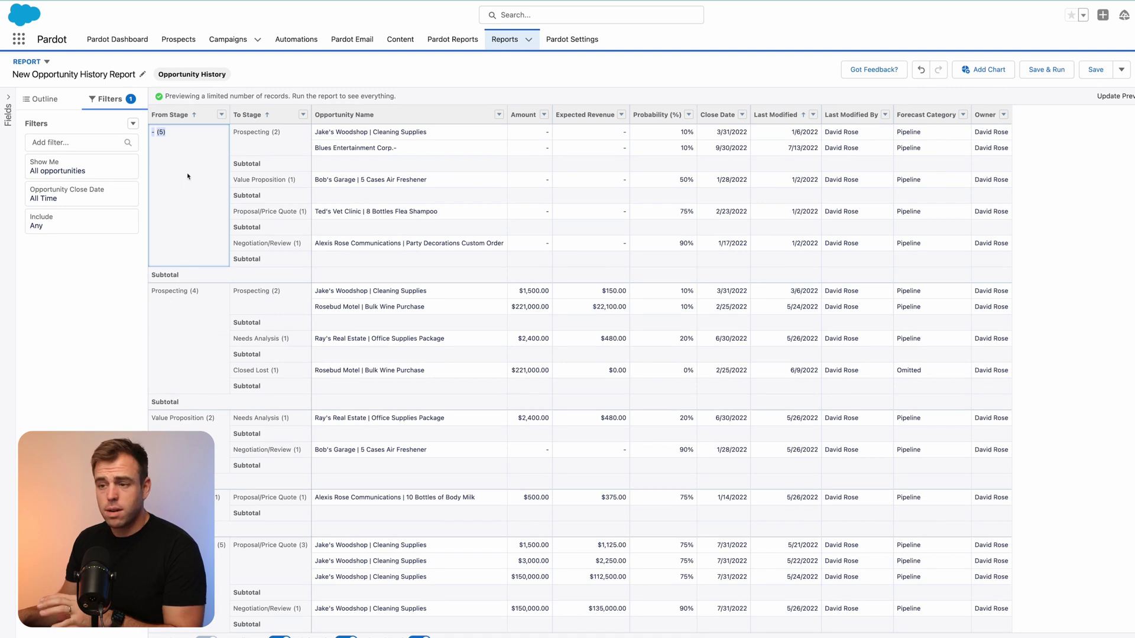
{"action": "left_click", "coordinate": [191, 292]}
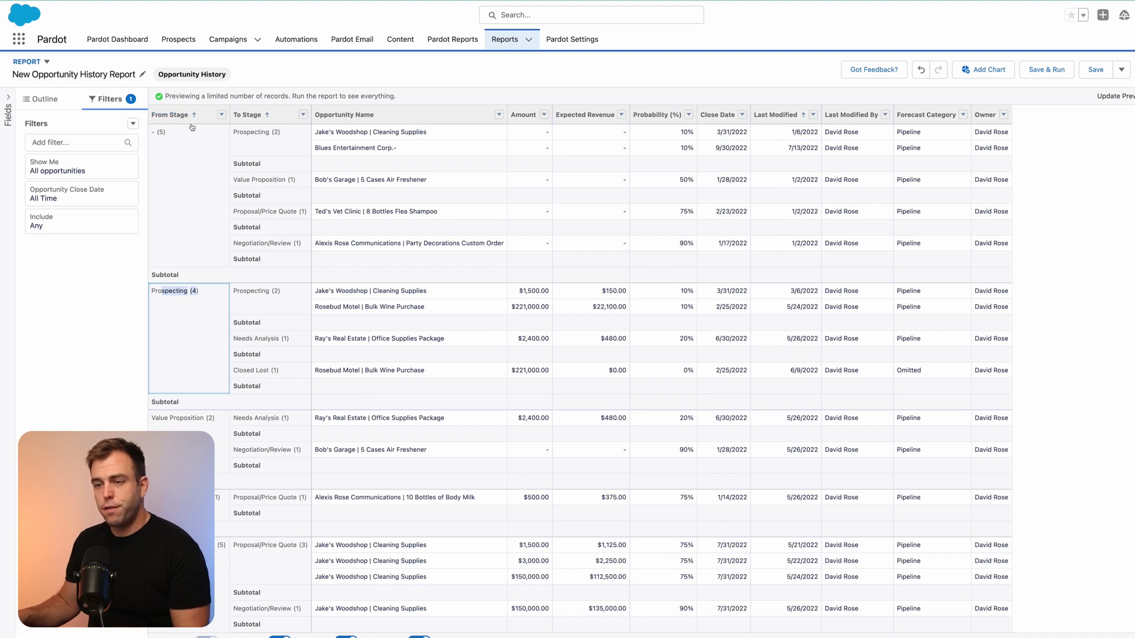
{"action": "left_click", "coordinate": [50, 143]}
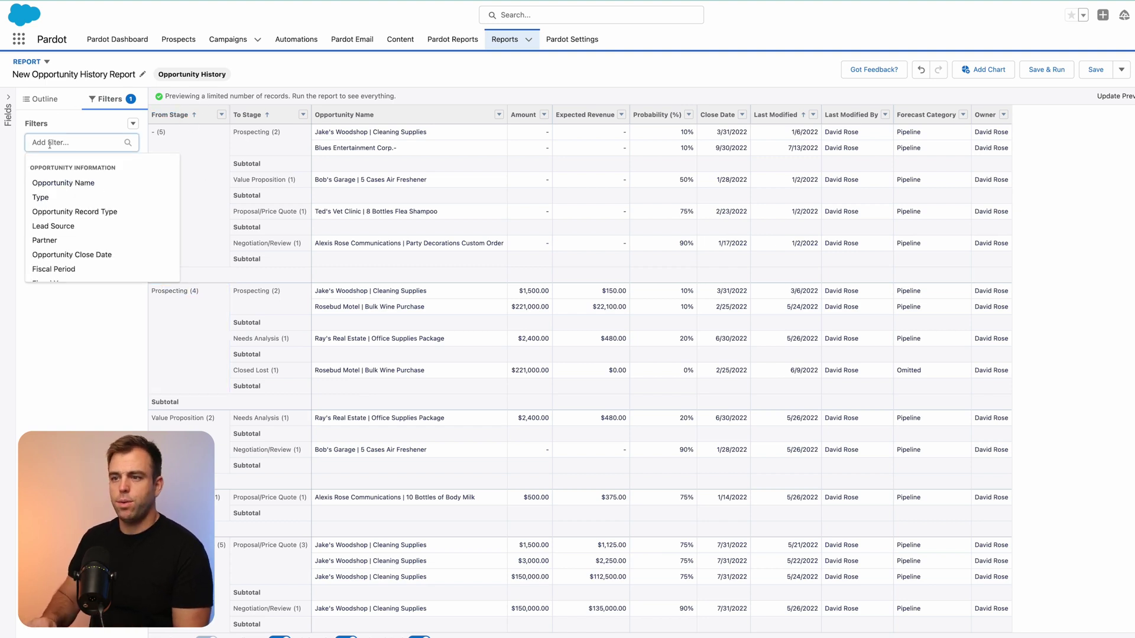
{"action": "type", "text": "from st"}
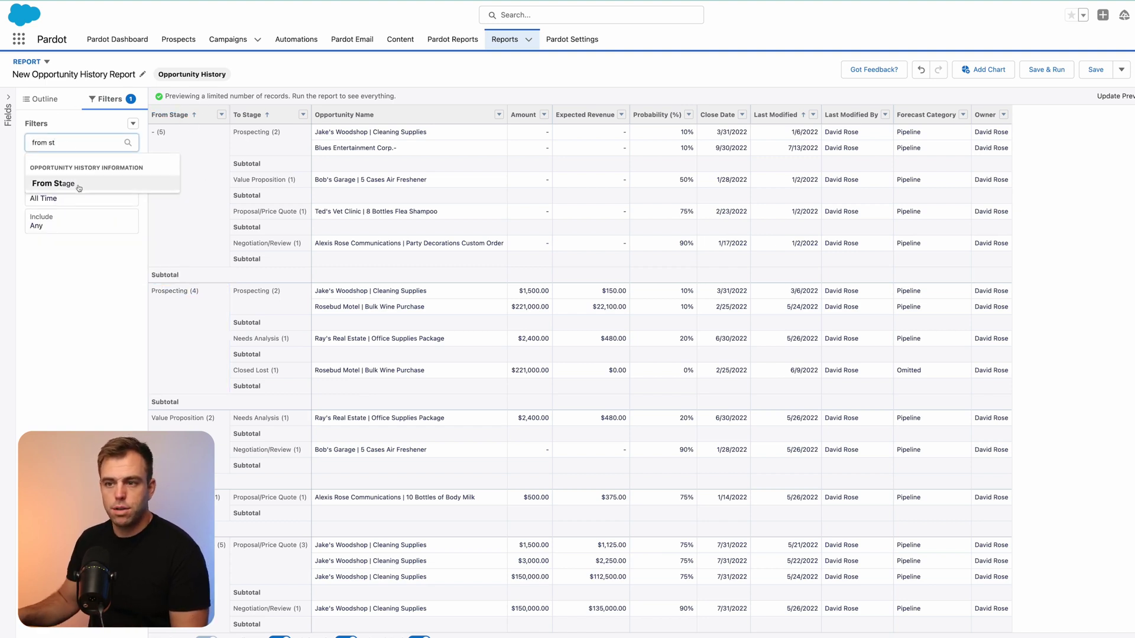
{"action": "left_click", "coordinate": [76, 185]}
{"action": "left_click", "coordinate": [204, 181]}
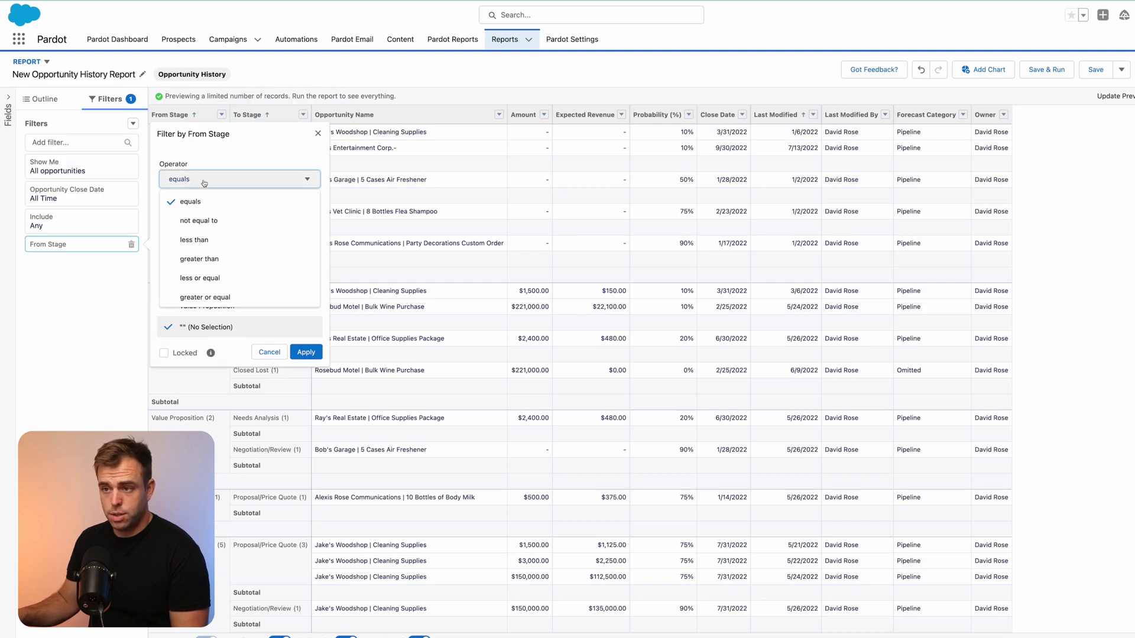
{"action": "left_click", "coordinate": [189, 222]}
{"action": "left_click", "coordinate": [306, 352]}
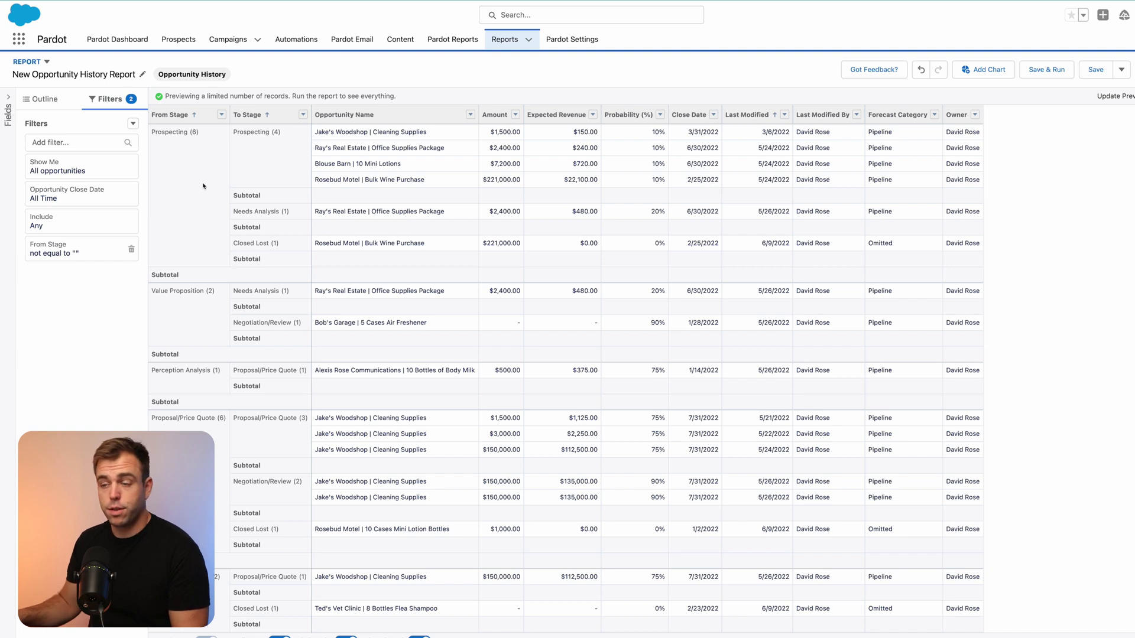
{"action": "double_click", "coordinate": [176, 130]}
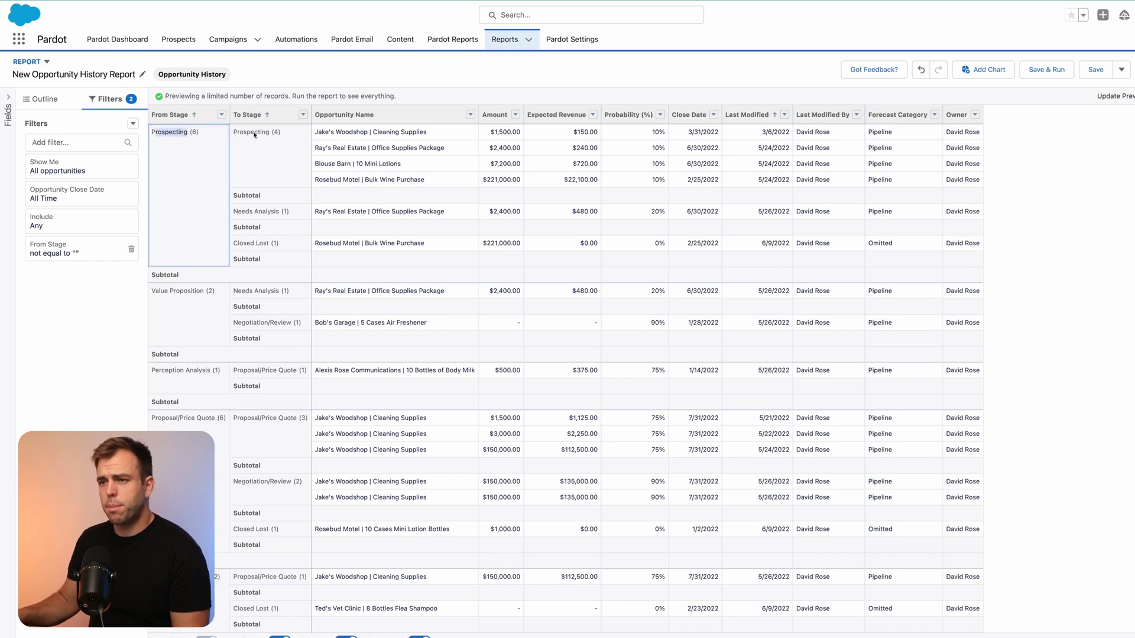
{"action": "left_click_drag", "start_coordinate": [242, 133], "coordinate": [289, 133]}
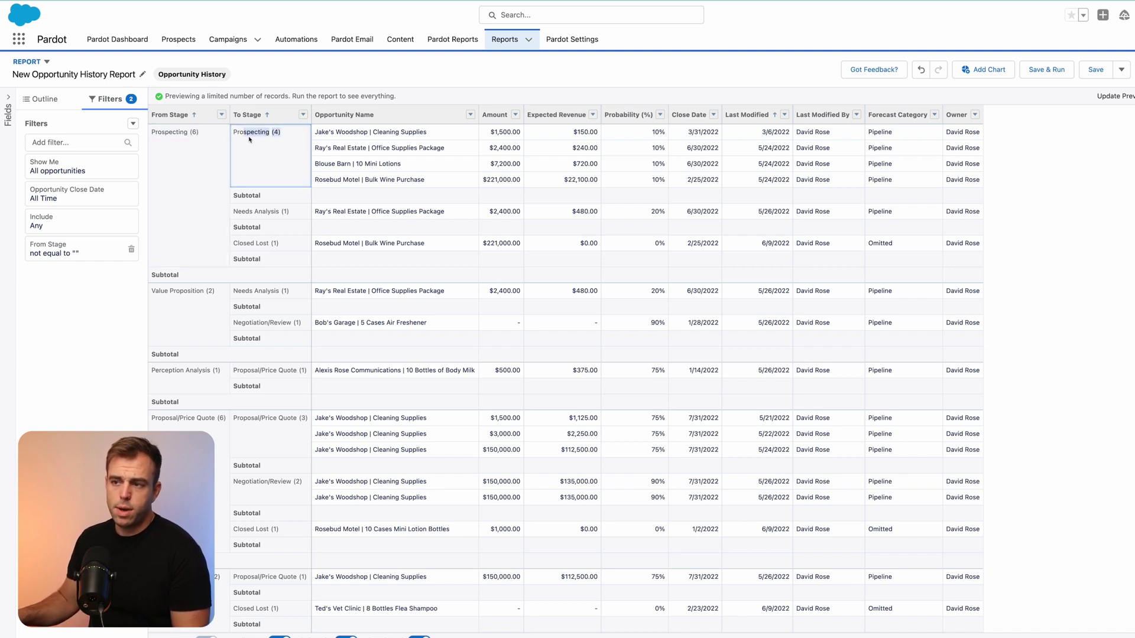
Open the Fields panel and select Stage Change under Opportunity History Information.
{"action": "left_click", "coordinate": [6, 101]}
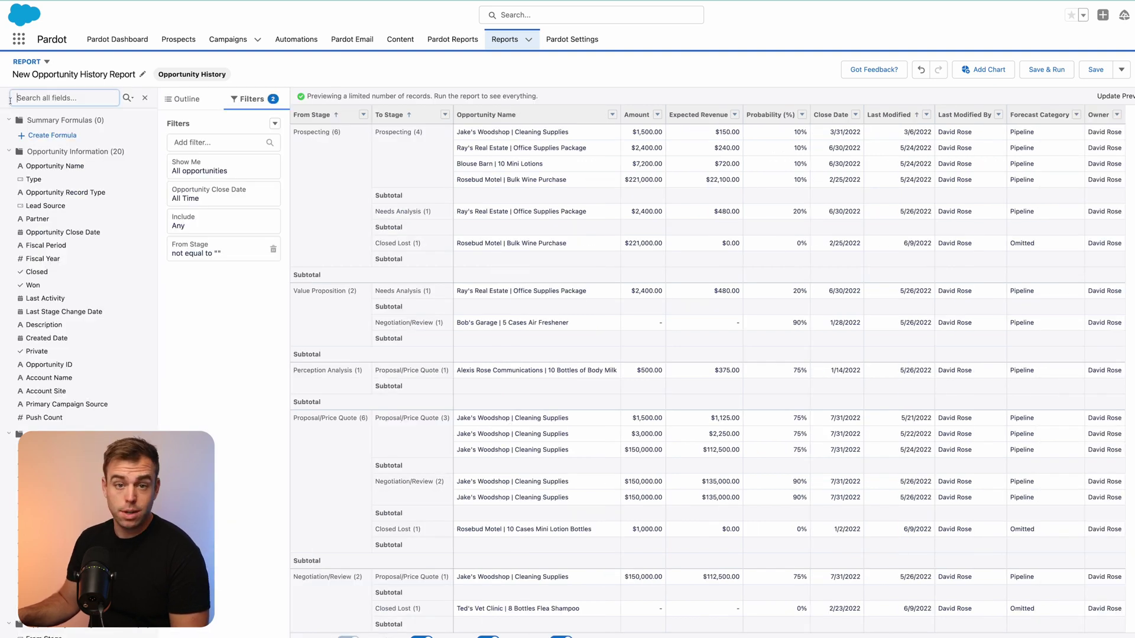
{"action": "scroll", "coordinate": [70, 154], "scroll_direction": "down", "scroll_amount": 5}
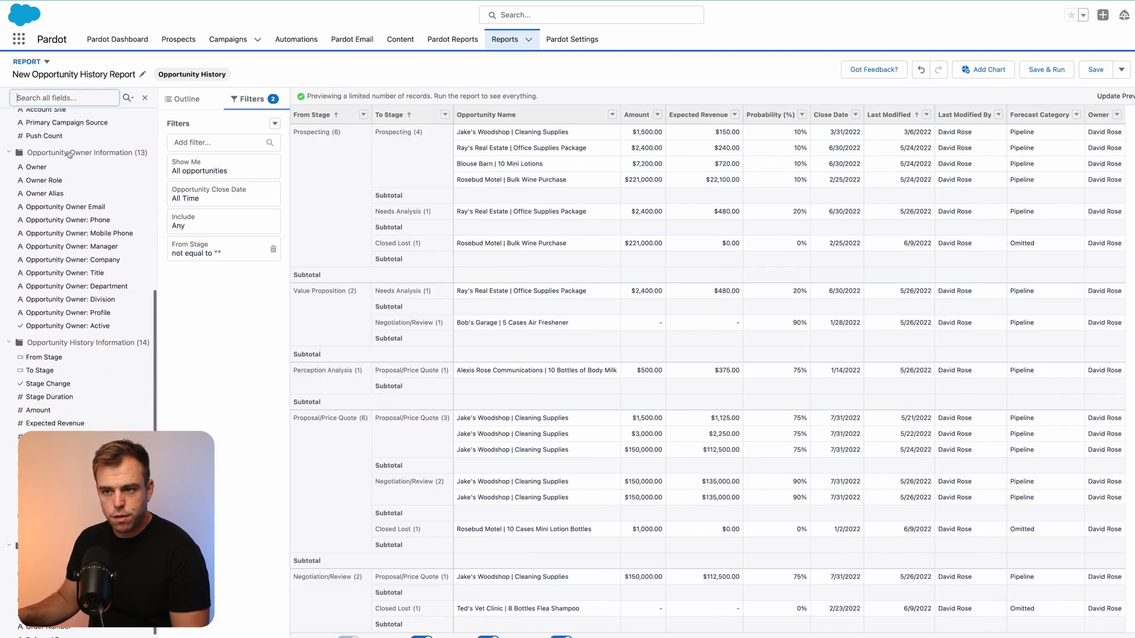
{"action": "scroll", "coordinate": [69, 154], "scroll_direction": "down", "scroll_amount": 1}
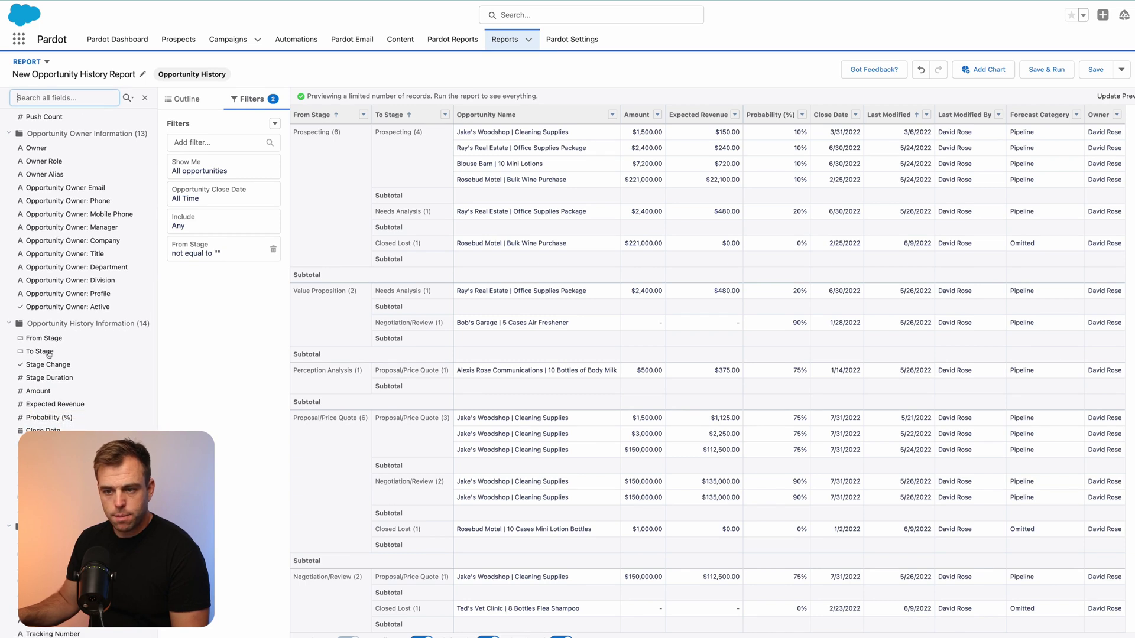
{"action": "left_click", "coordinate": [49, 367]}
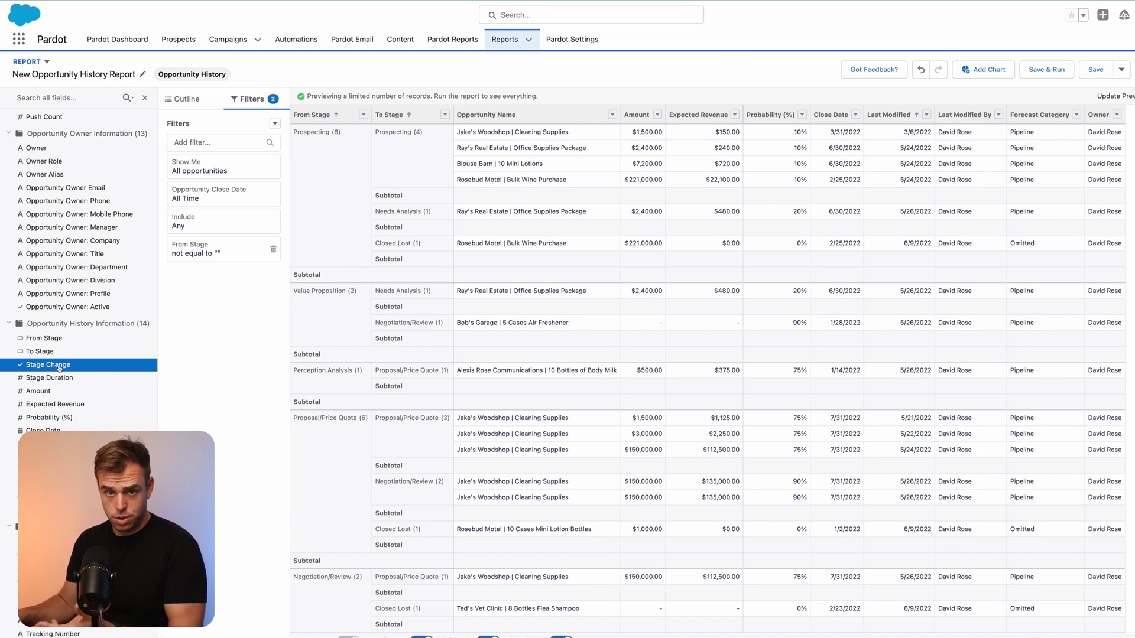
{"action": "left_click", "coordinate": [213, 142]}
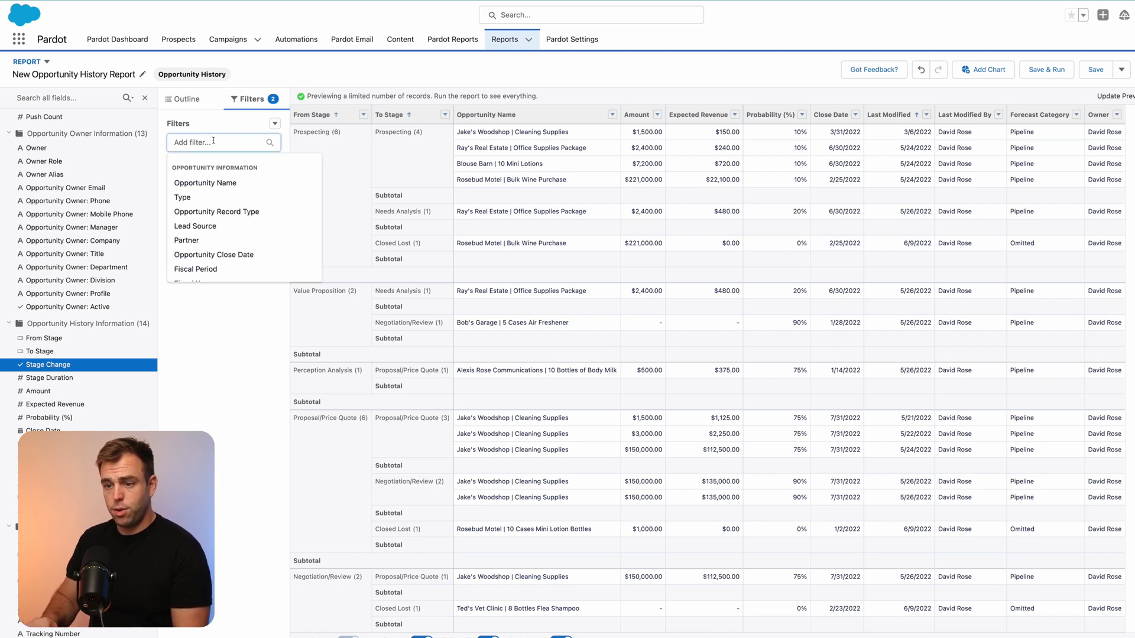
Add a Stage Change equals True filter, shrinking the Prospecting group to 2 rows.
{"action": "left_click", "coordinate": [195, 272]}
{"action": "left_click", "coordinate": [361, 281]}
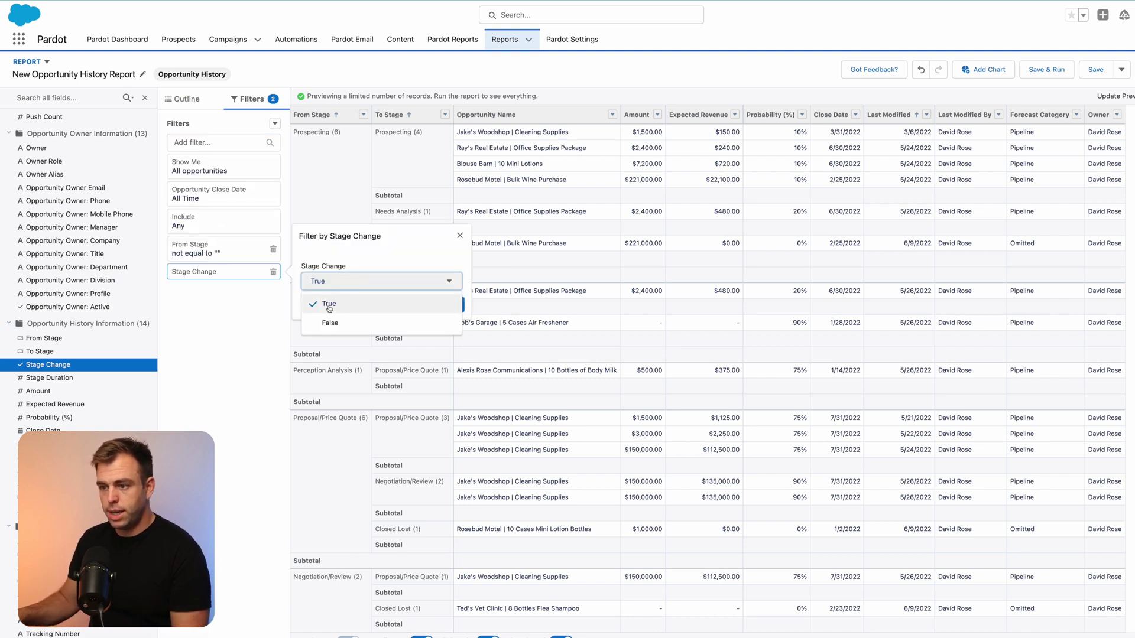
{"action": "left_click", "coordinate": [355, 303]}
{"action": "left_click", "coordinate": [454, 305]}
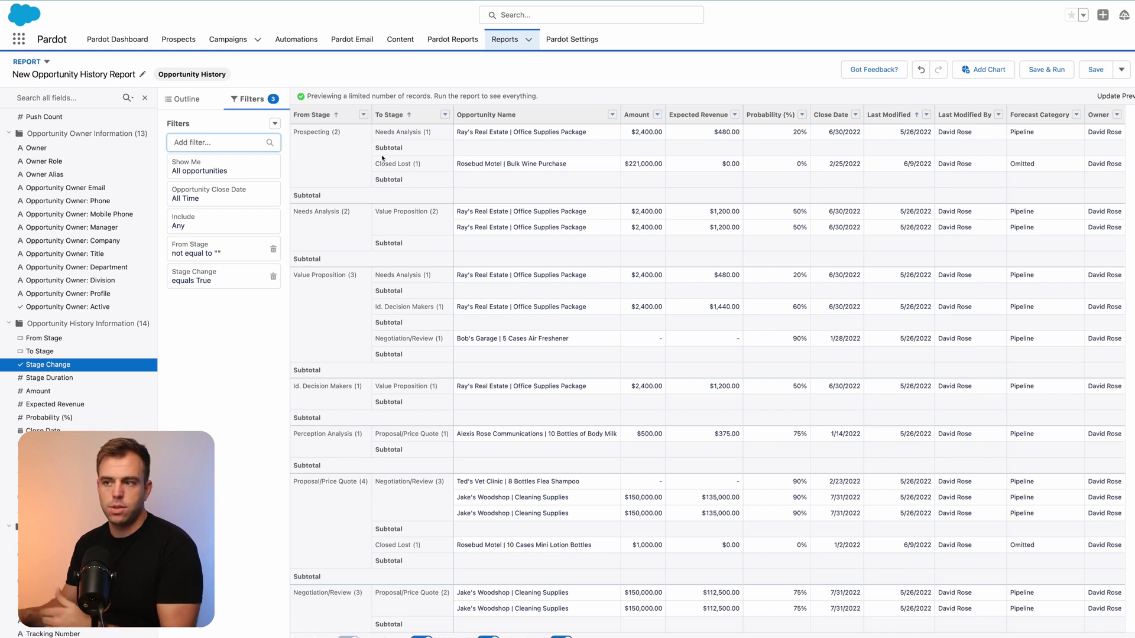
{"action": "left_click", "coordinate": [292, 134]}
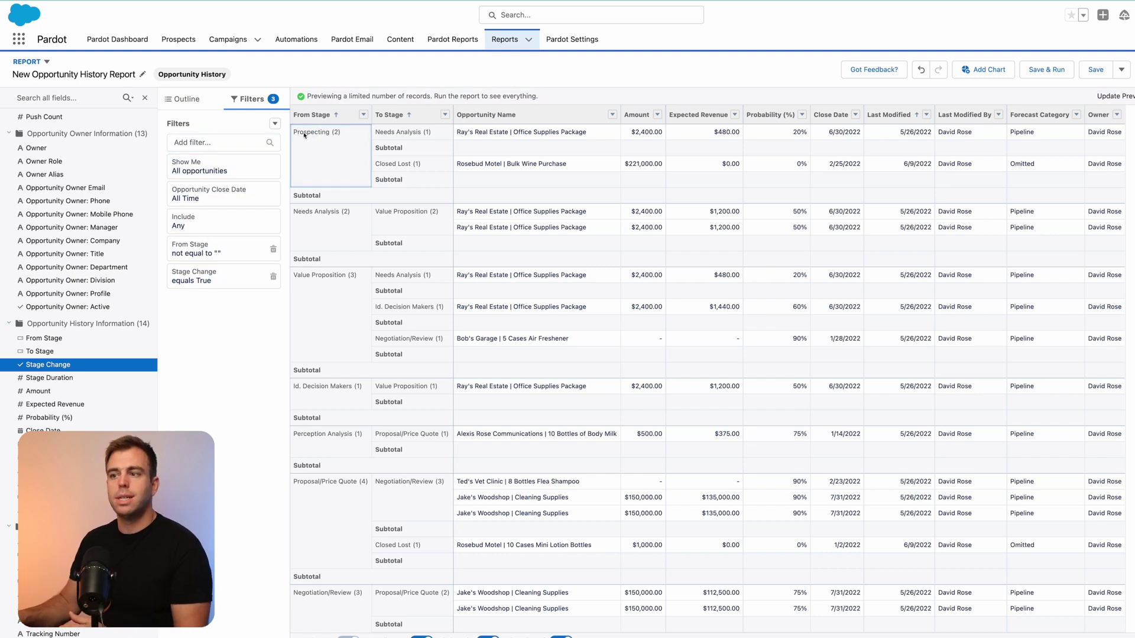
{"action": "left_click_drag", "start_coordinate": [303, 132], "coordinate": [348, 136]}
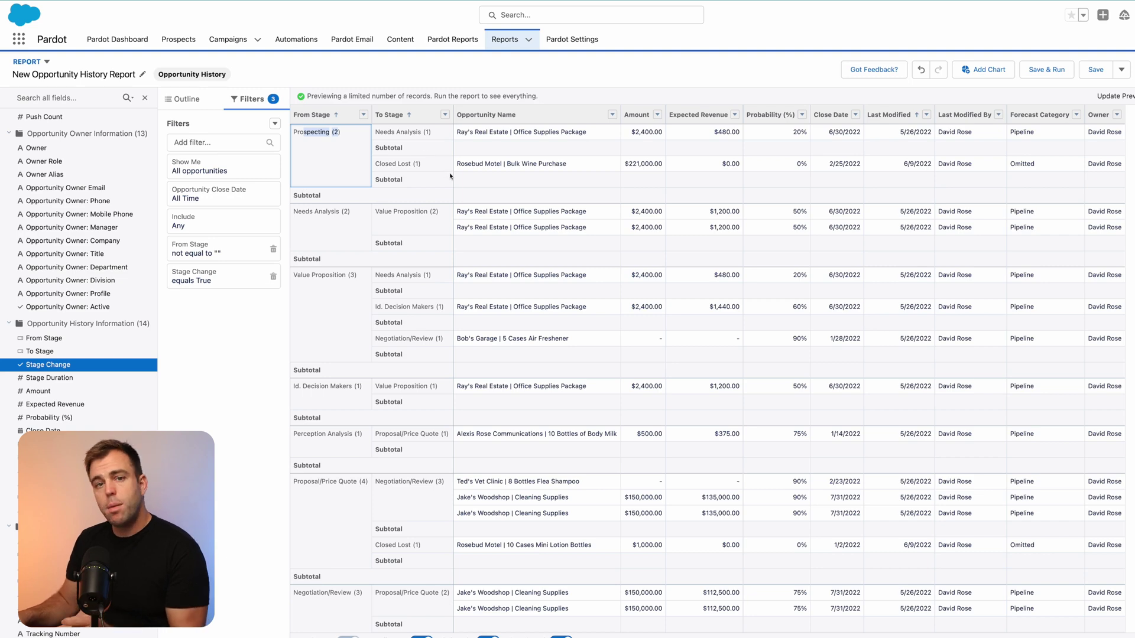
{"action": "scroll", "coordinate": [107, 170], "scroll_direction": "up", "scroll_amount": 5}
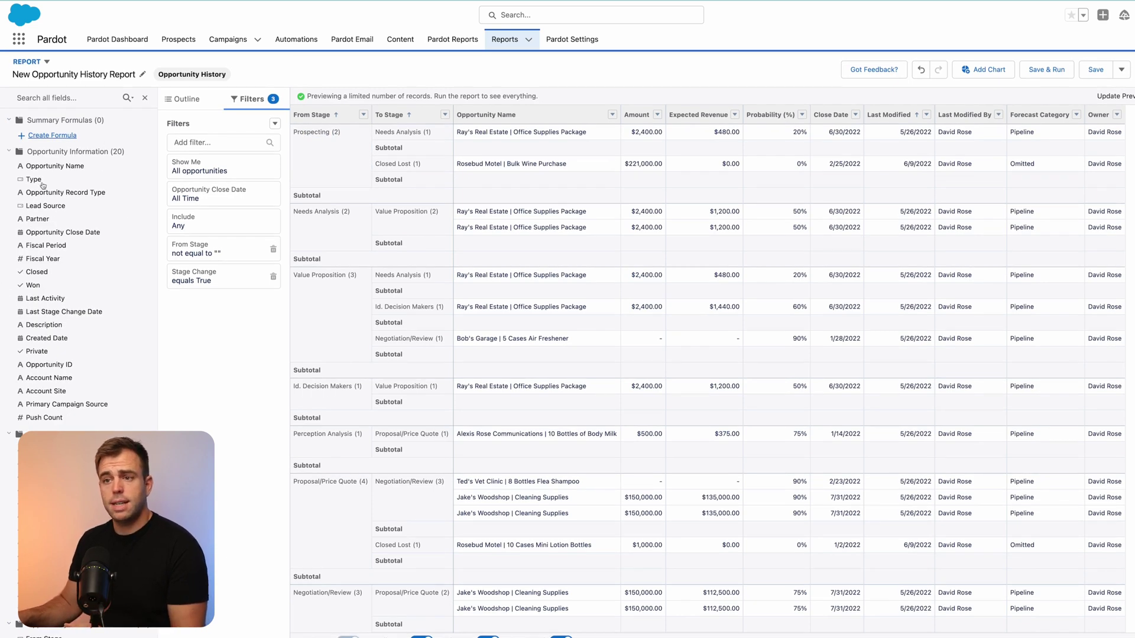
Create a summary formula column 'Percentage' with Percent output type and 0 decimal points.
{"action": "left_click", "coordinate": [42, 139]}
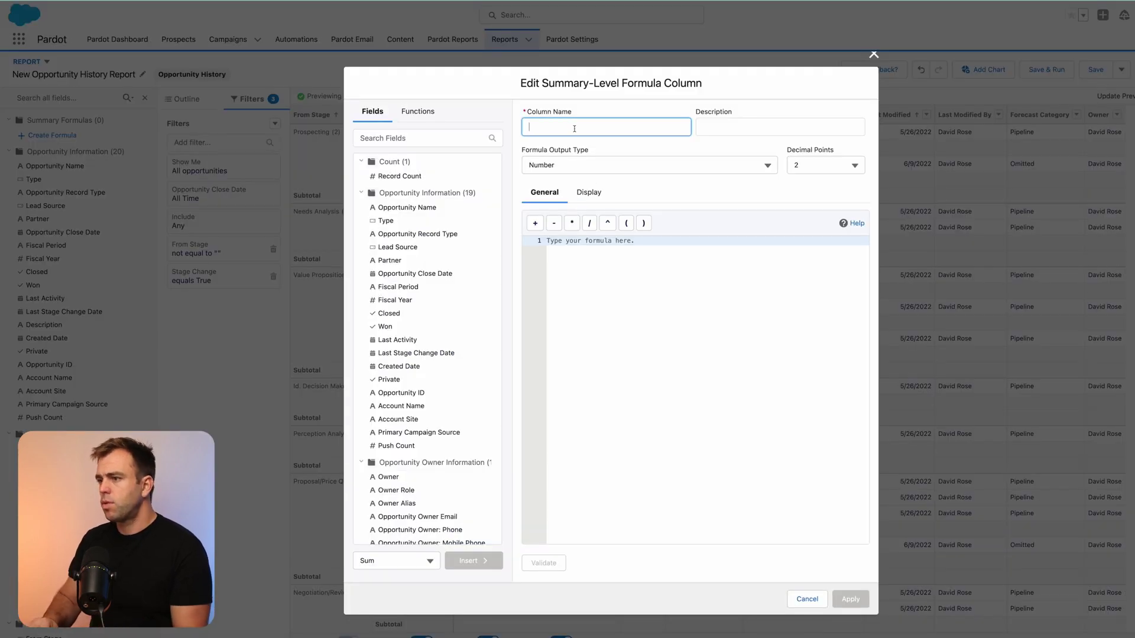
{"action": "type", "text": "Percentage"}
{"action": "key", "text": "Tab"}
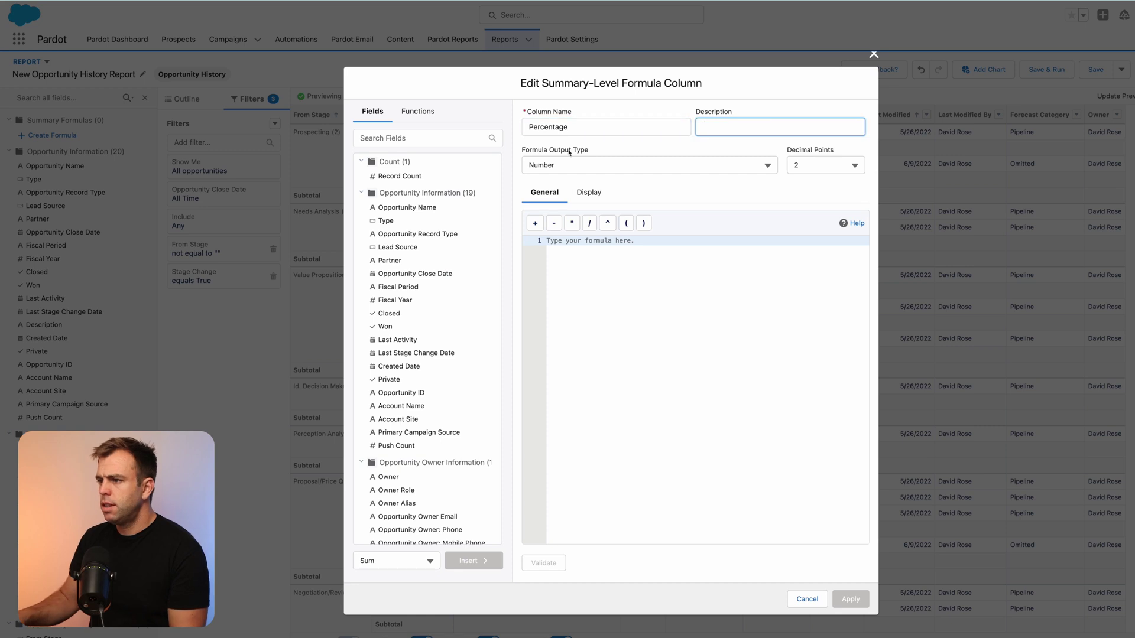
{"action": "left_click", "coordinate": [569, 165]}
{"action": "left_click", "coordinate": [572, 199]}
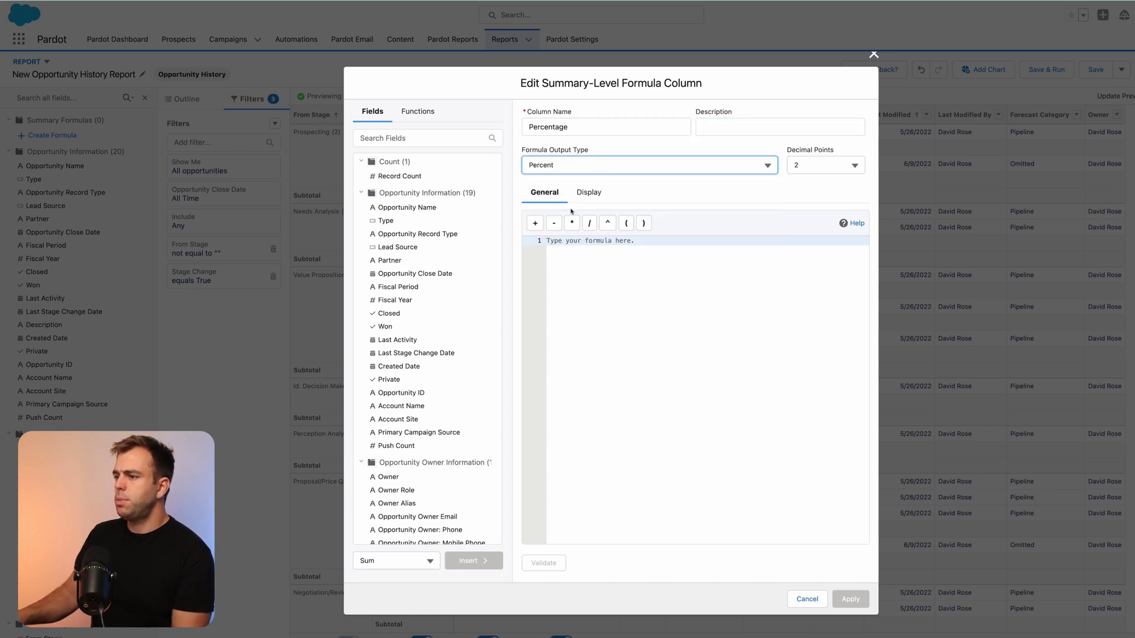
{"action": "left_click", "coordinate": [825, 163]}
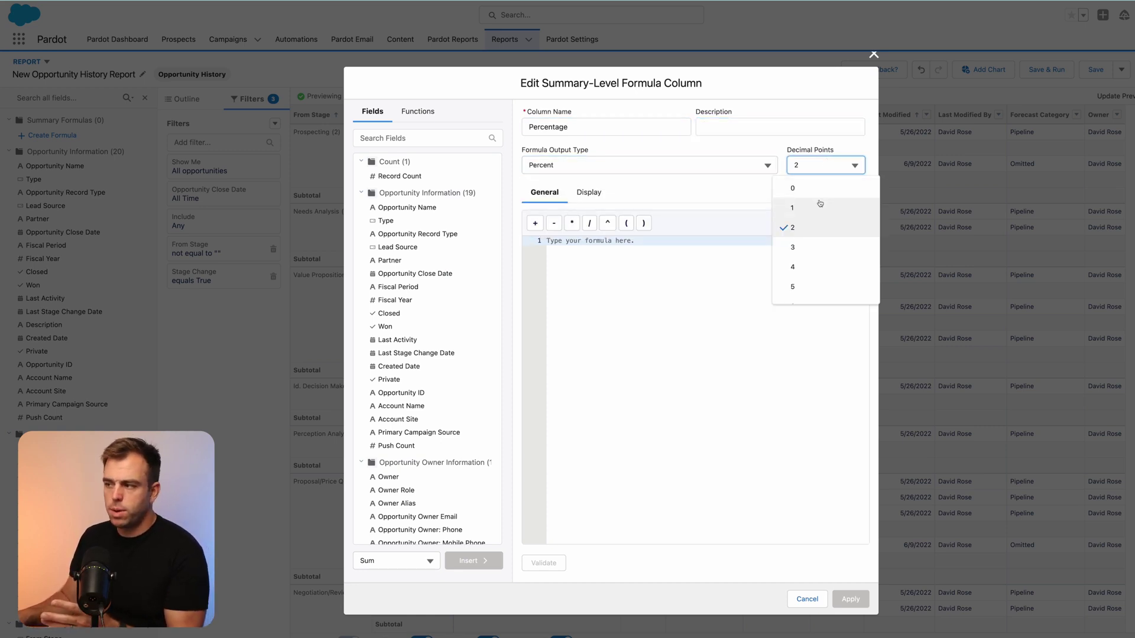
{"action": "left_click", "coordinate": [821, 189]}
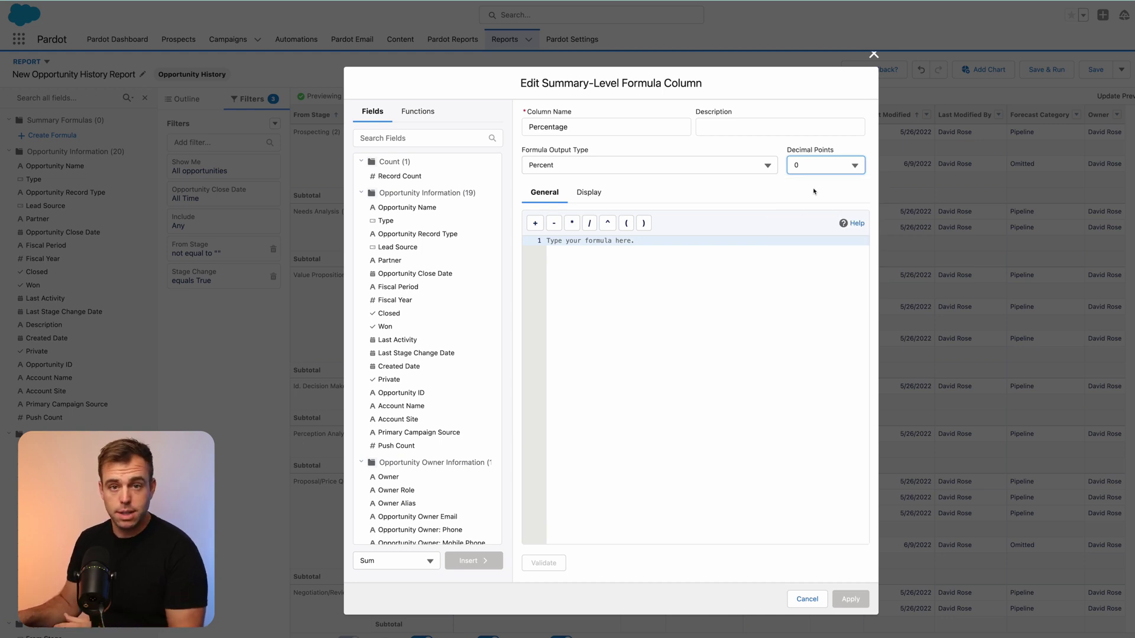
{"action": "left_click", "coordinate": [583, 249]}
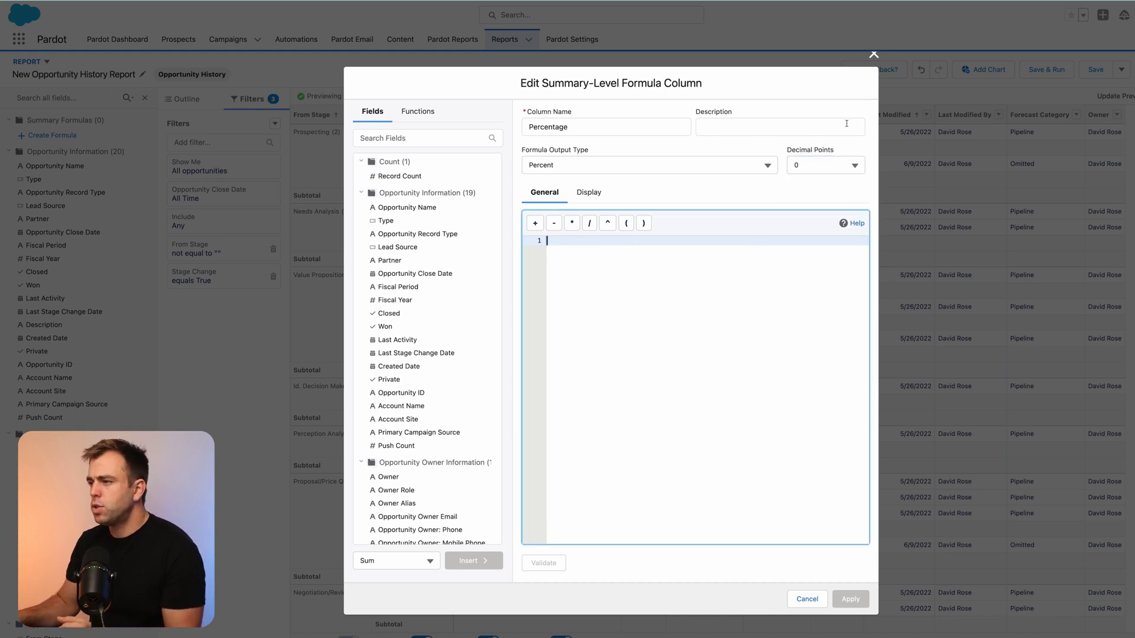
{"action": "left_click", "coordinate": [874, 54]}
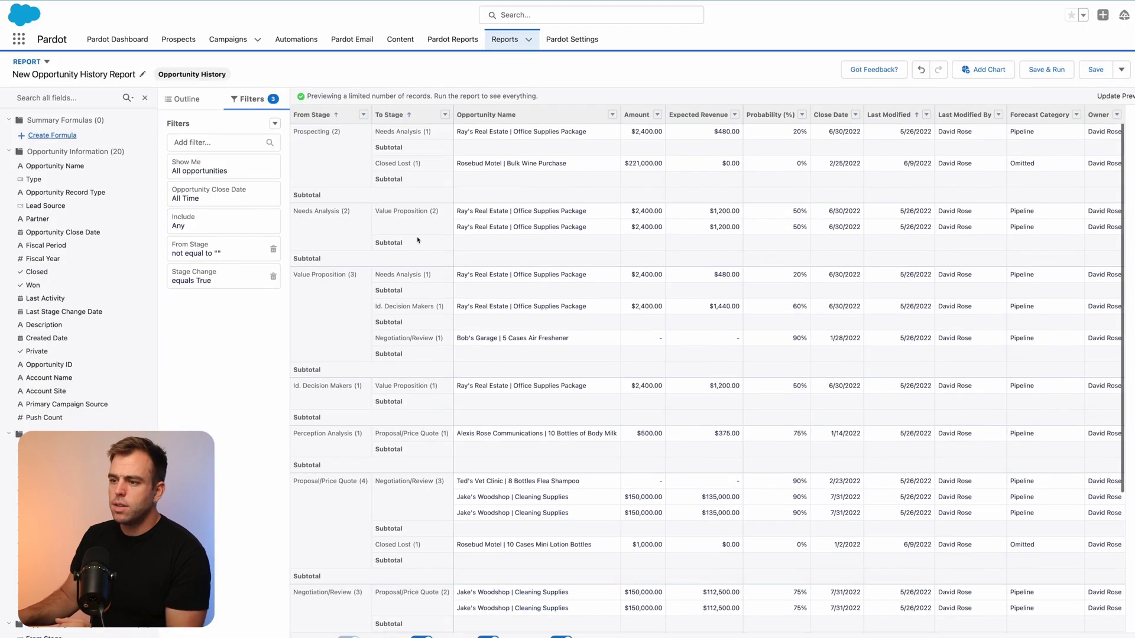
{"action": "scroll", "coordinate": [417, 239], "scroll_direction": "down", "scroll_amount": 1}
{"action": "scroll", "coordinate": [418, 240], "scroll_direction": "down", "scroll_amount": 3}
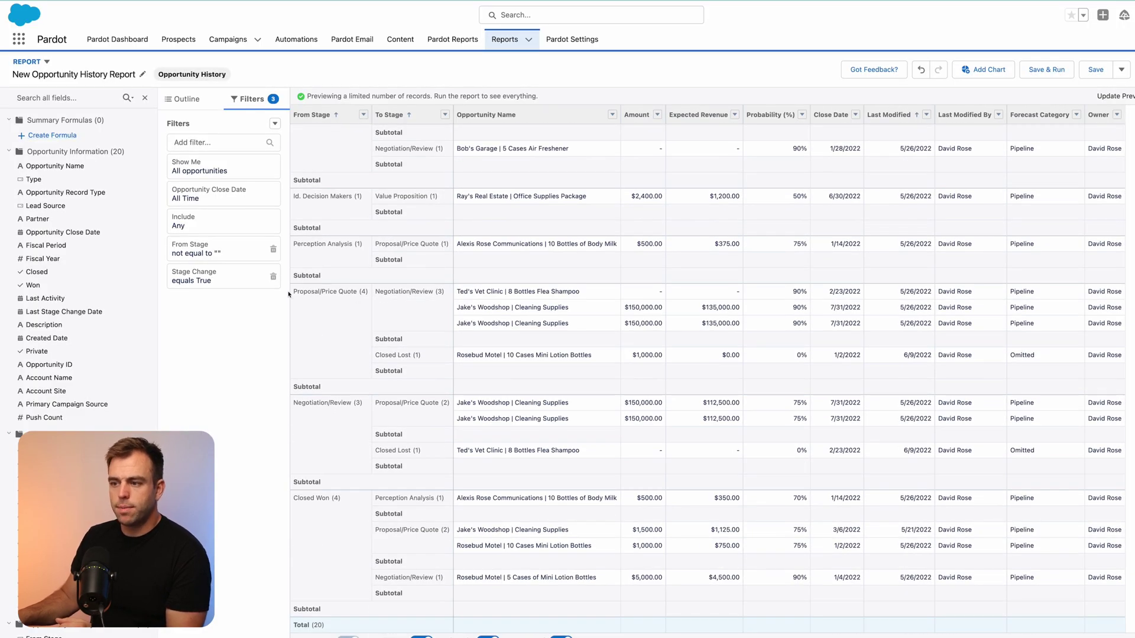
{"action": "left_click_drag", "start_coordinate": [292, 294], "coordinate": [342, 294]}
{"action": "left_click", "coordinate": [363, 292]}
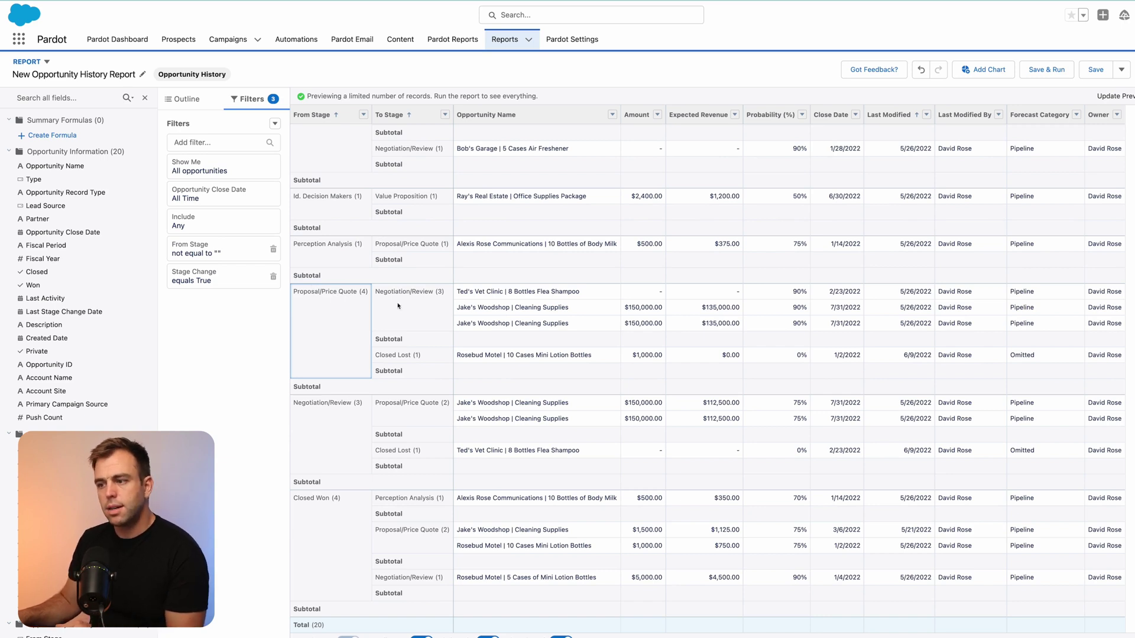
{"action": "left_click", "coordinate": [376, 293]}
{"action": "left_click_drag", "start_coordinate": [376, 293], "coordinate": [438, 294]}
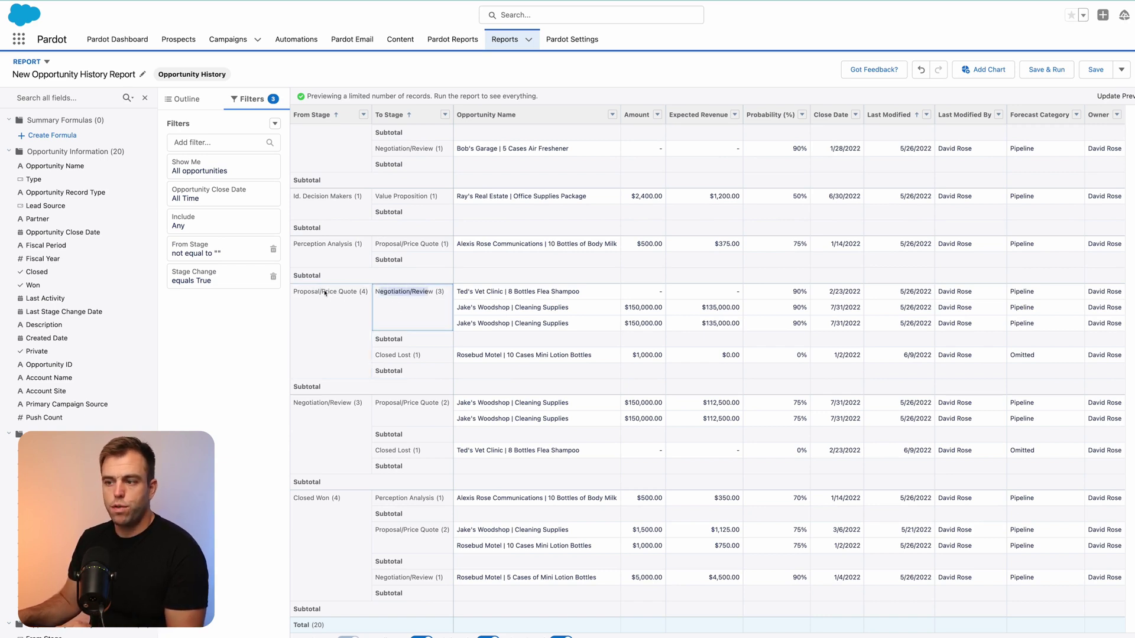
{"action": "left_click", "coordinate": [395, 292]}
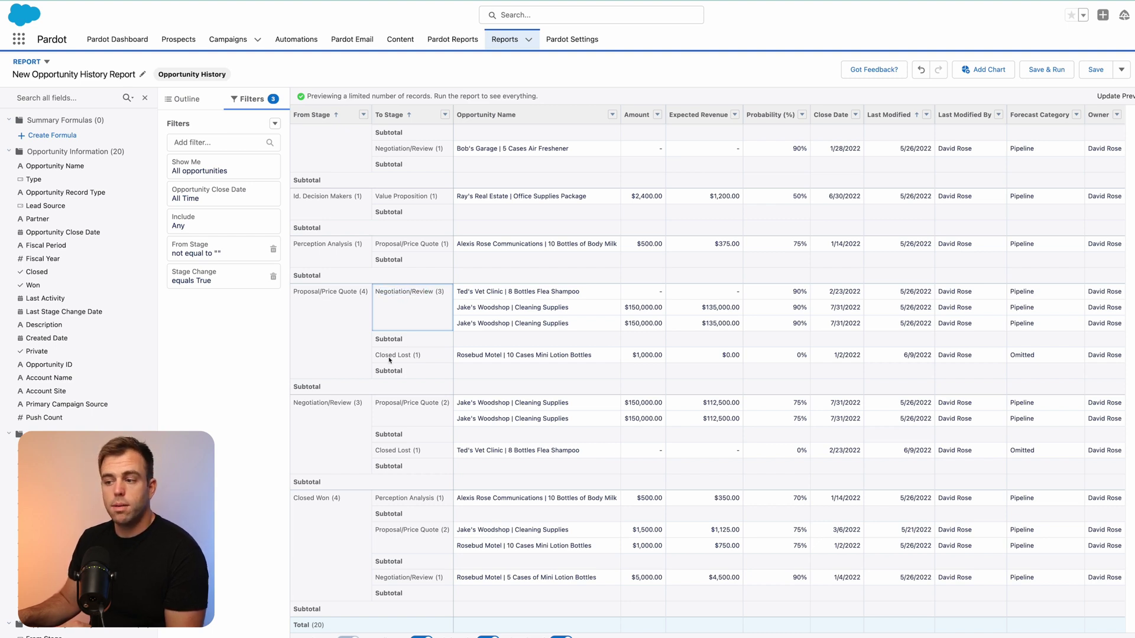
{"action": "left_click_drag", "start_coordinate": [385, 354], "coordinate": [418, 360]}
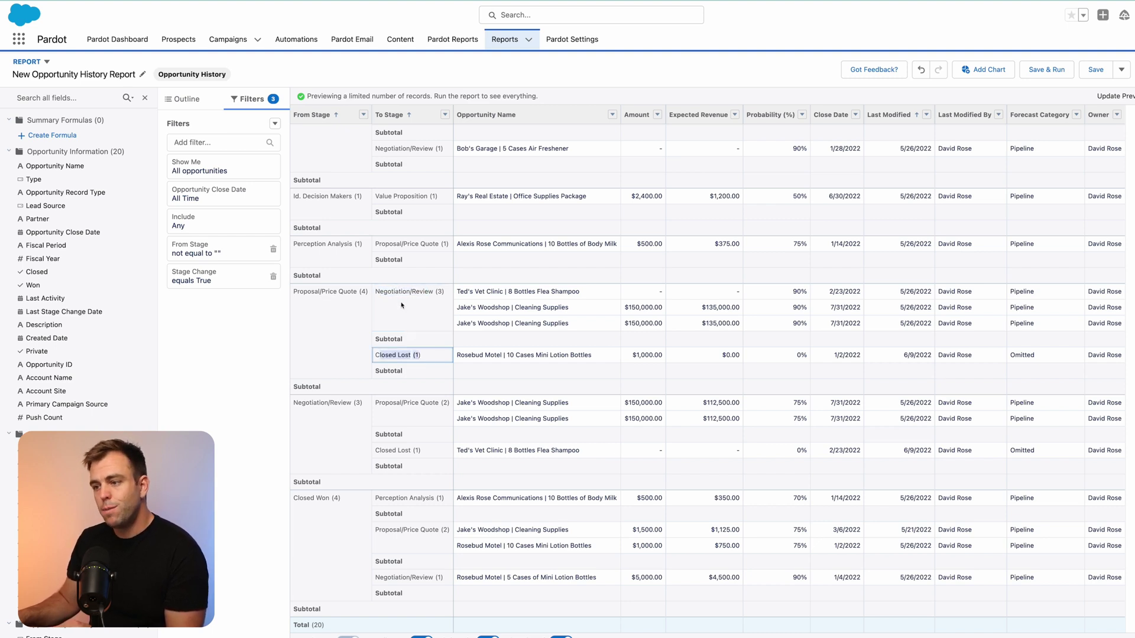
{"action": "left_click_drag", "start_coordinate": [376, 291], "coordinate": [439, 293]}
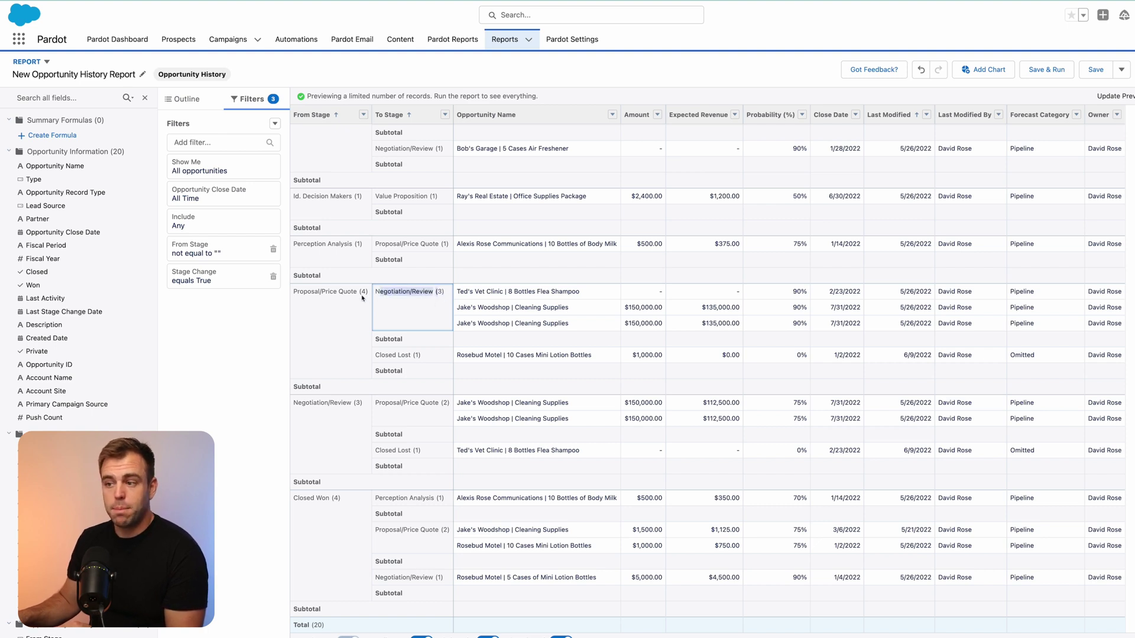
{"action": "left_click_drag", "start_coordinate": [298, 292], "coordinate": [362, 300]}
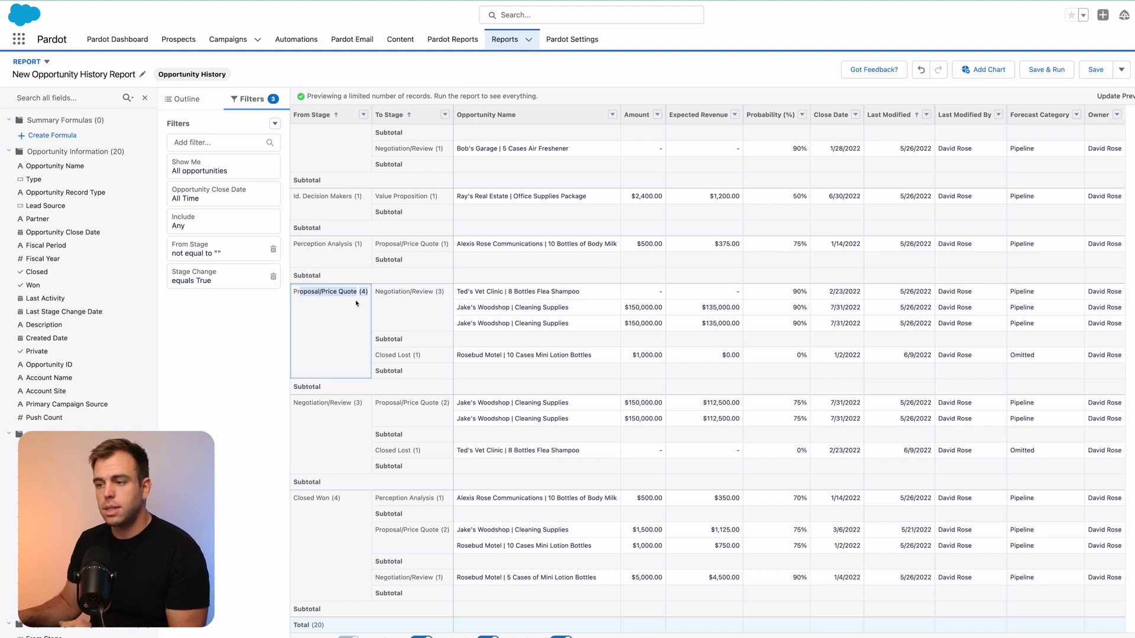
{"action": "left_click", "coordinate": [363, 293]}
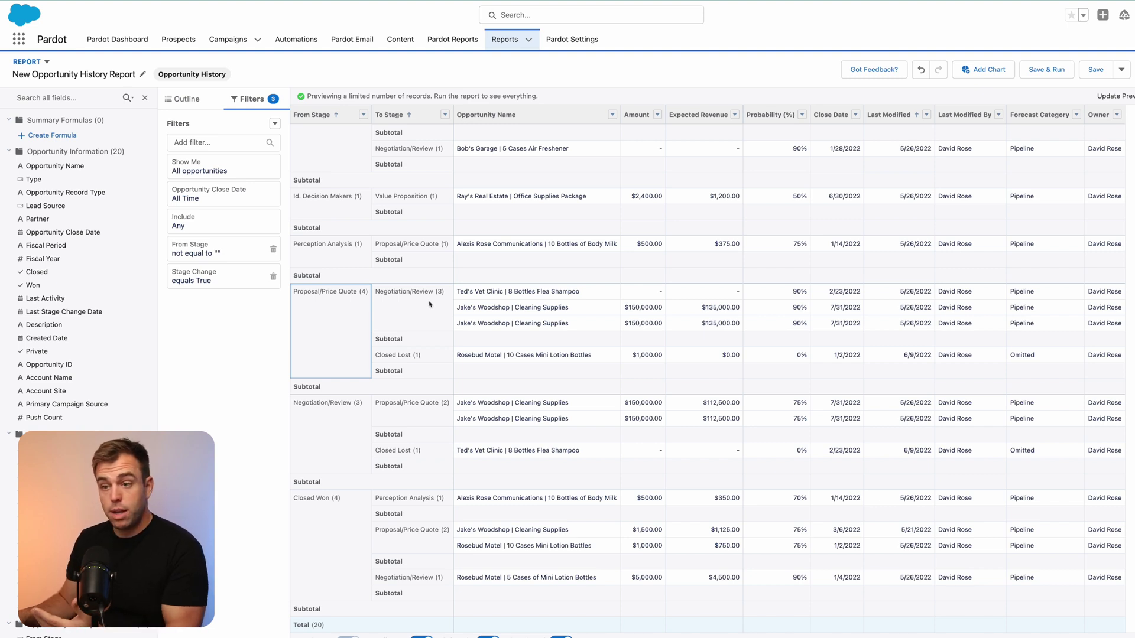
{"action": "left_click", "coordinate": [68, 136]}
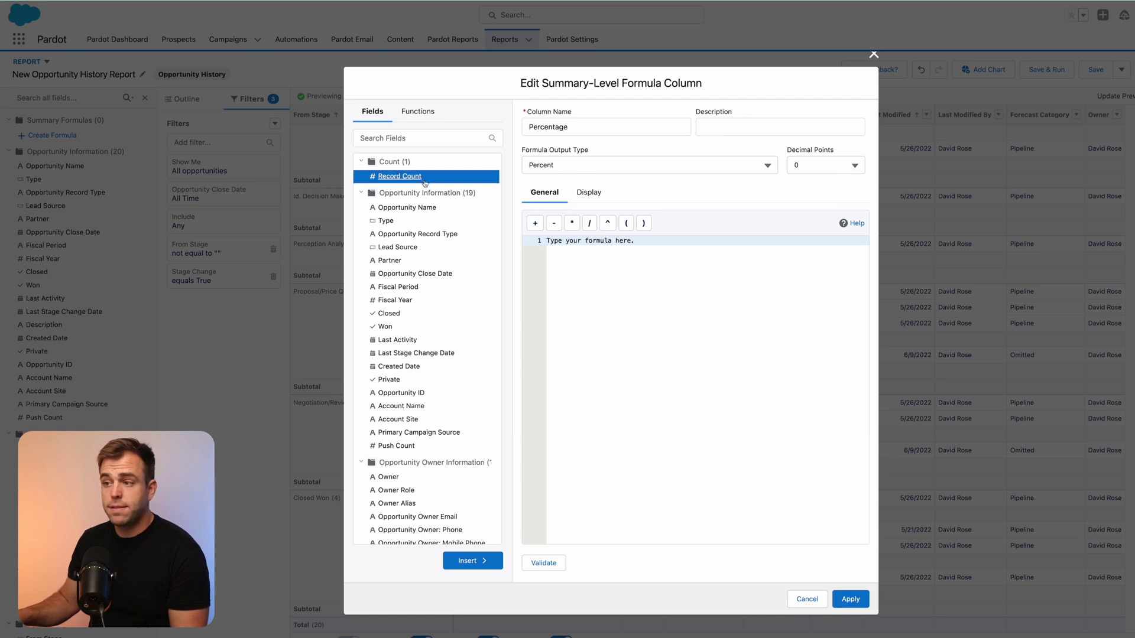
Enter RowCount/ as the start of the Percentage formula.
{"action": "left_click", "coordinate": [473, 560]}
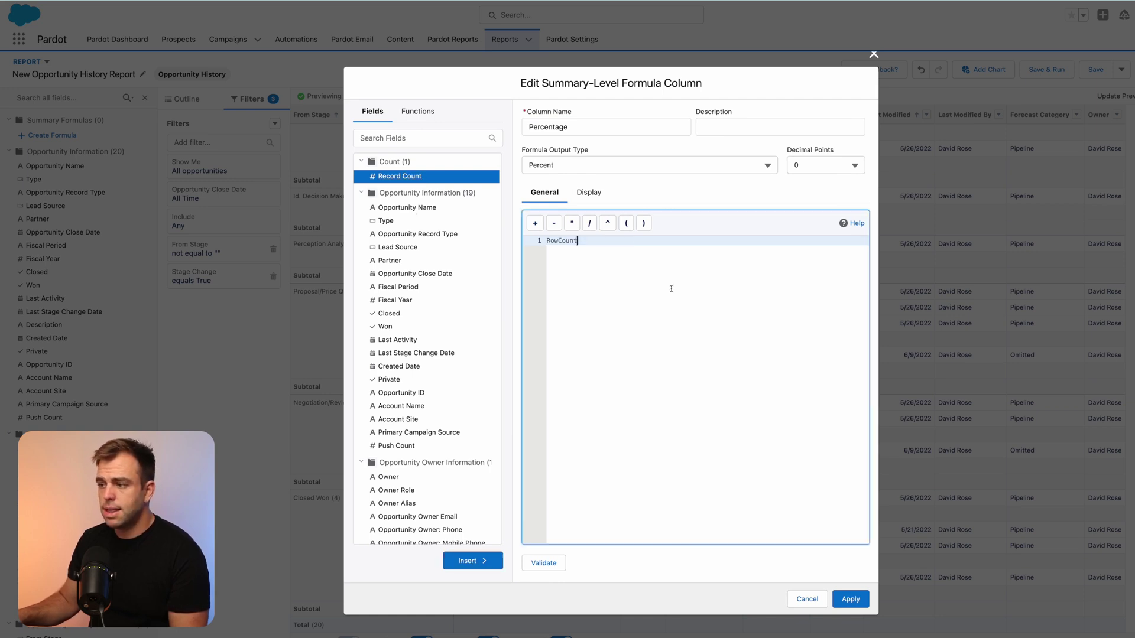
{"action": "type", "text": "/"}
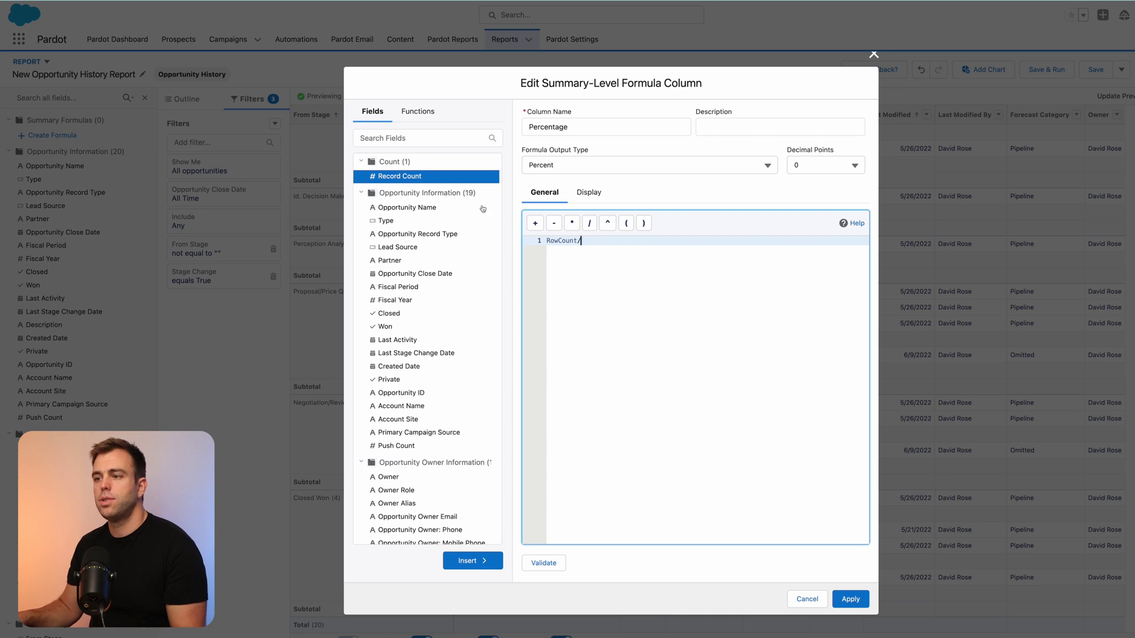
Insert the PARENTGROUPVAL summary function after RowCount/ in the formula.
{"action": "left_click", "coordinate": [416, 120]}
{"action": "scroll", "coordinate": [430, 392], "scroll_direction": "down", "scroll_amount": 3}
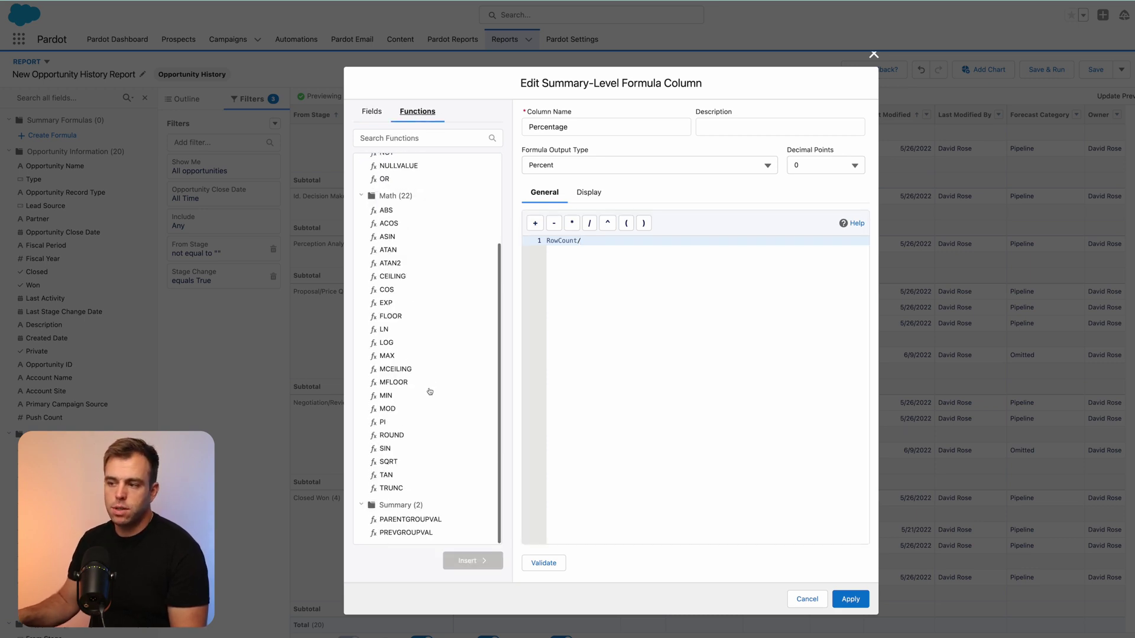
{"action": "left_click", "coordinate": [419, 521]}
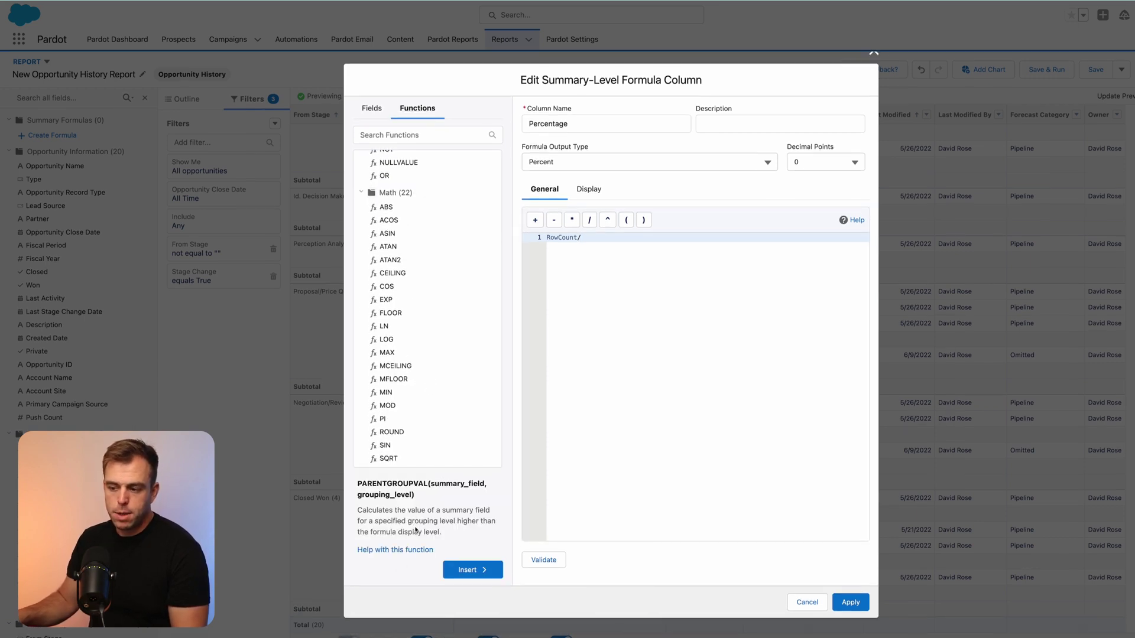
{"action": "scroll", "coordinate": [438, 455], "scroll_direction": "down", "scroll_amount": 2}
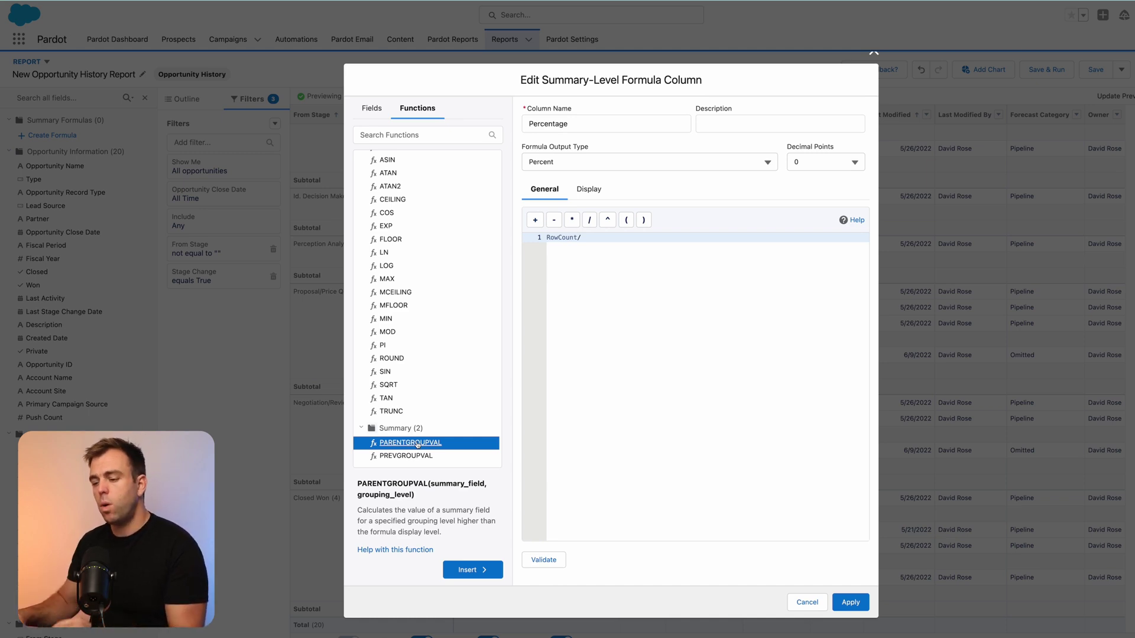
{"action": "left_click", "coordinate": [470, 570]}
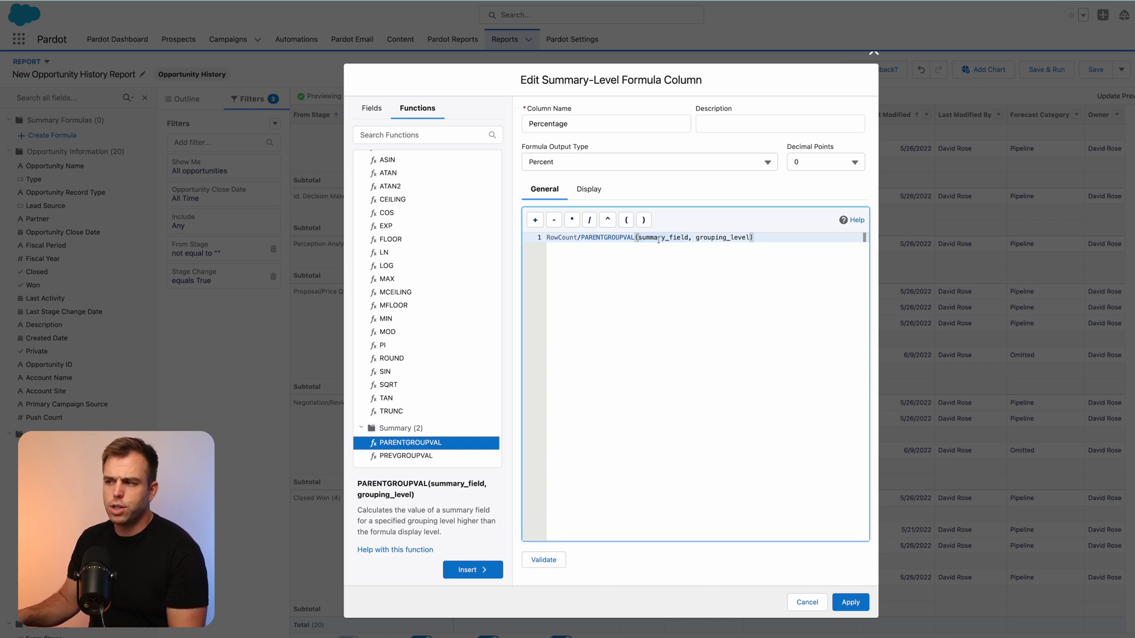
Select the summary_field and grouping_level placeholder arguments to point them out.
{"action": "double_click", "coordinate": [639, 237]}
{"action": "left_click", "coordinate": [697, 237]}
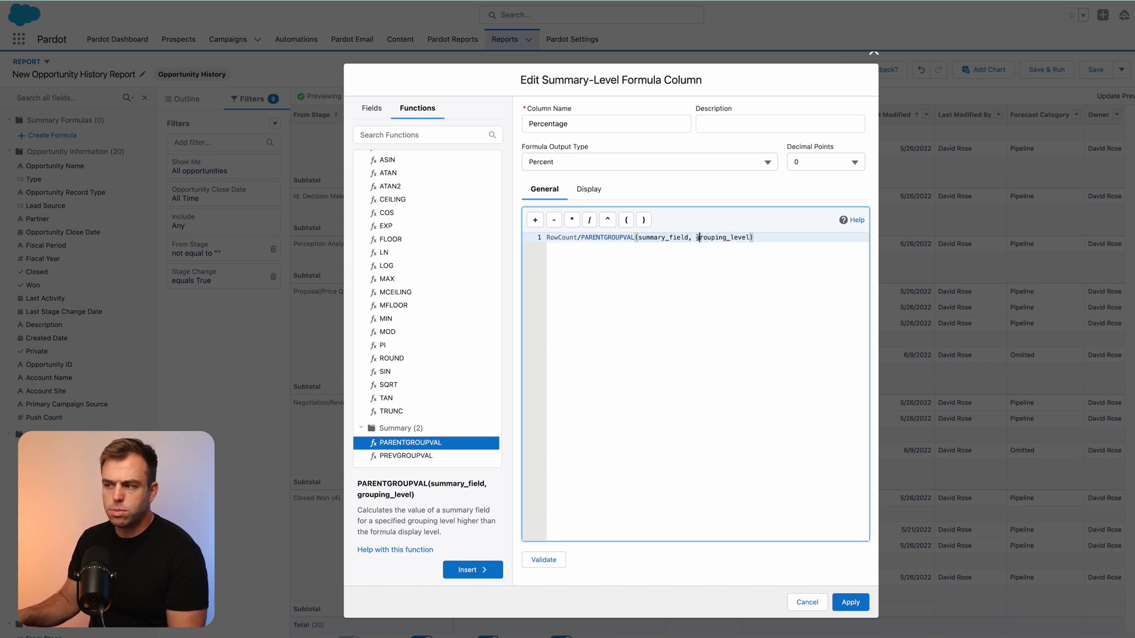
{"action": "left_click_drag", "start_coordinate": [696, 237], "coordinate": [750, 237]}
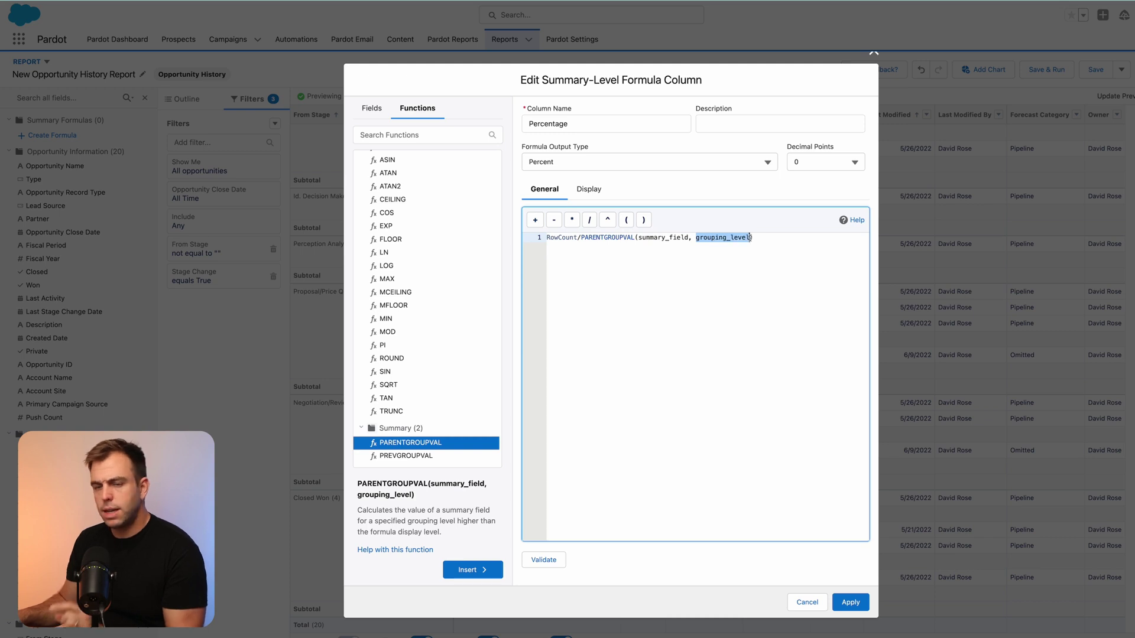
{"action": "left_click", "coordinate": [732, 252]}
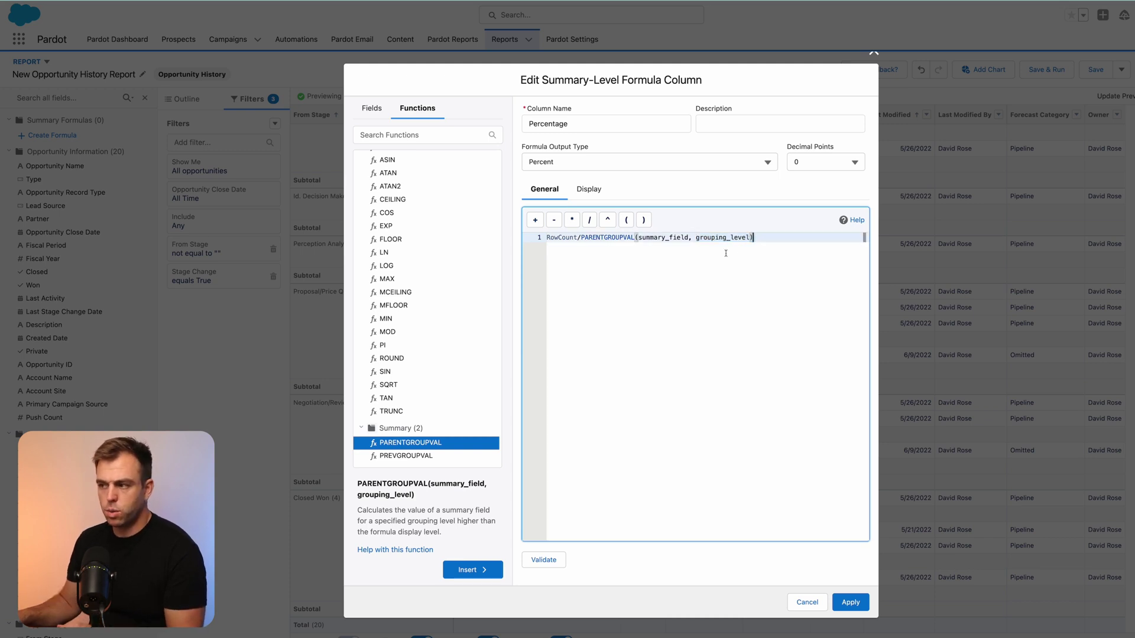
{"action": "left_click_drag", "start_coordinate": [638, 237], "coordinate": [686, 237]}
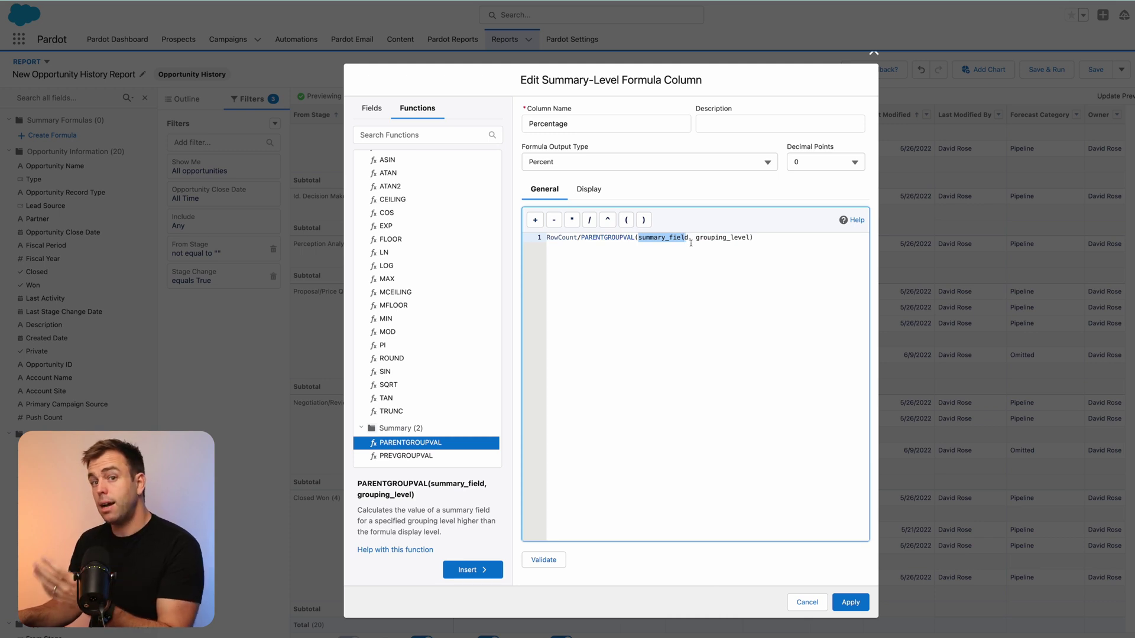
{"action": "left_click_drag", "start_coordinate": [695, 237], "coordinate": [745, 237]}
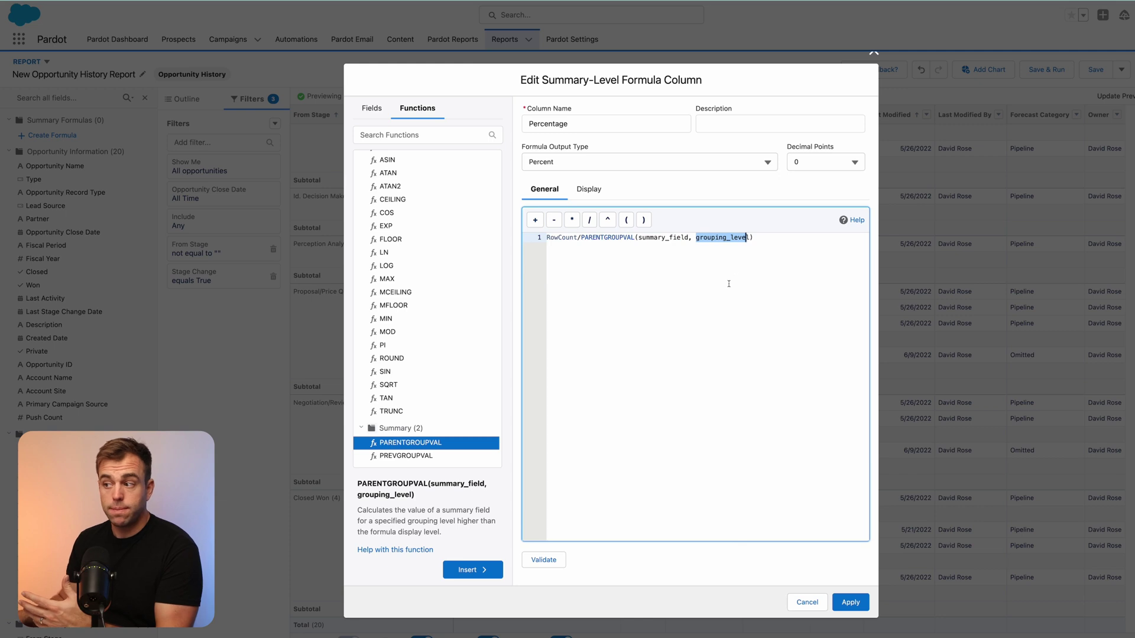
Complete the formula as RowCount/PARENTGROUPVAL(RowCount, From Stage) using autocomplete.
{"action": "double_click", "coordinate": [651, 237]}
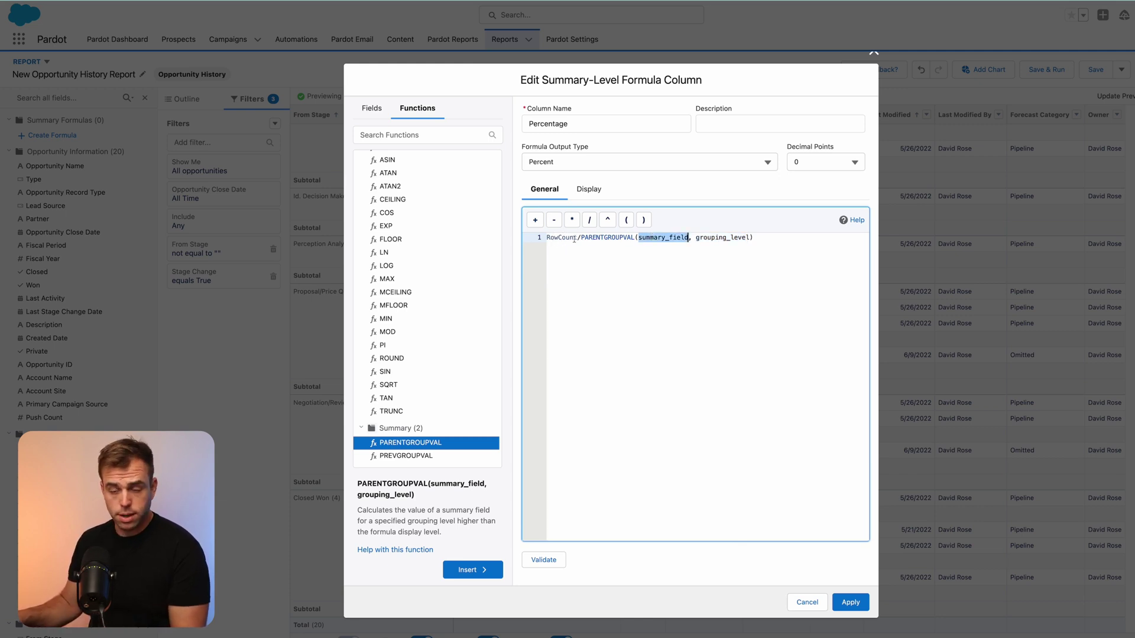
{"action": "type", "text": "Ro"}
{"action": "key", "text": "Return"}
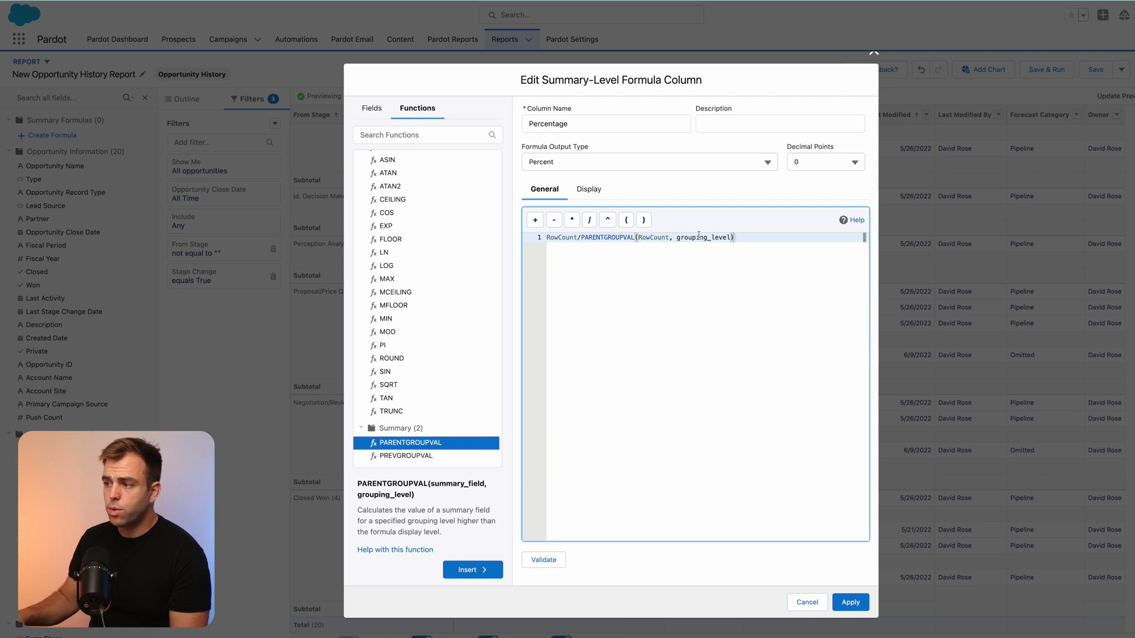
{"action": "double_click", "coordinate": [698, 237]}
{"action": "key", "text": "BackSpace"}
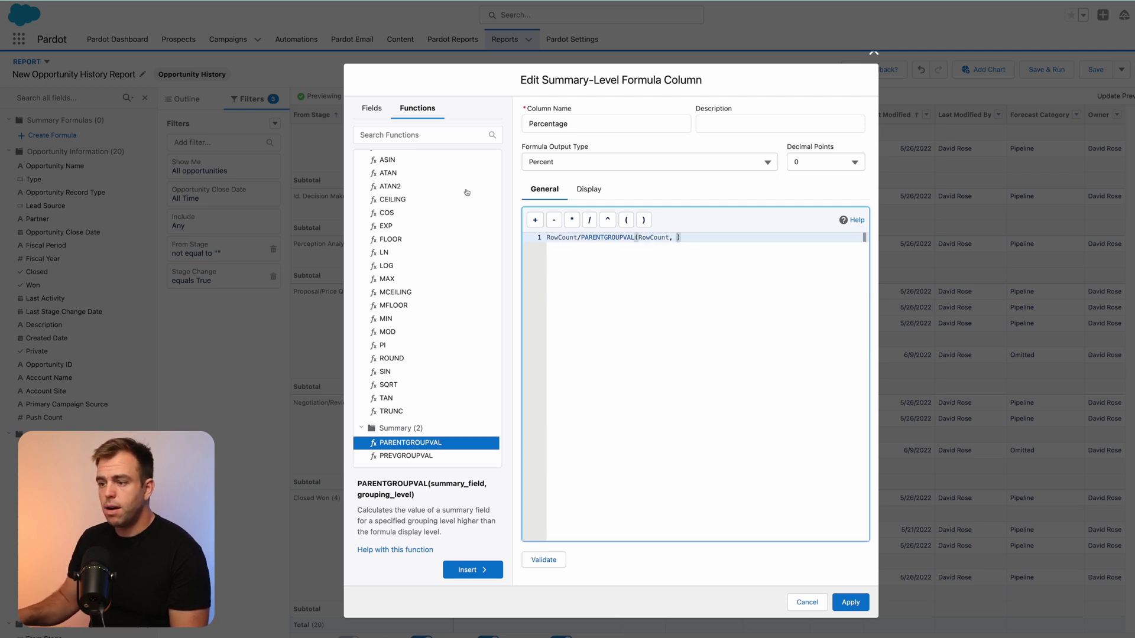
{"action": "left_click", "coordinate": [372, 109]}
{"action": "left_click", "coordinate": [677, 237]}
{"action": "type", "text": "From"}
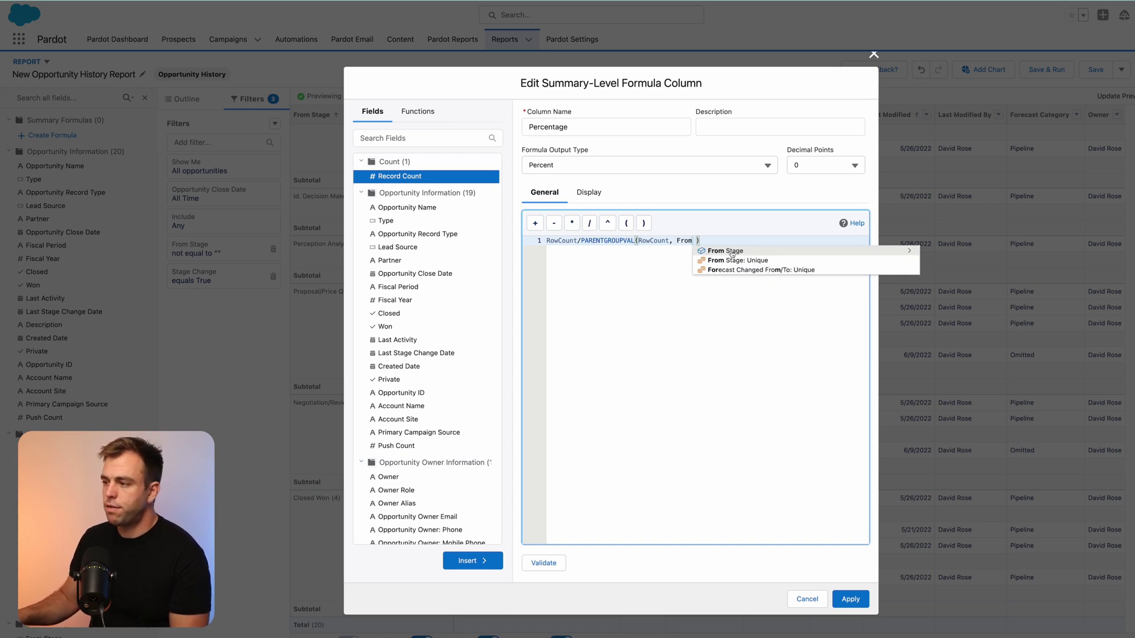
{"action": "left_click", "coordinate": [731, 252]}
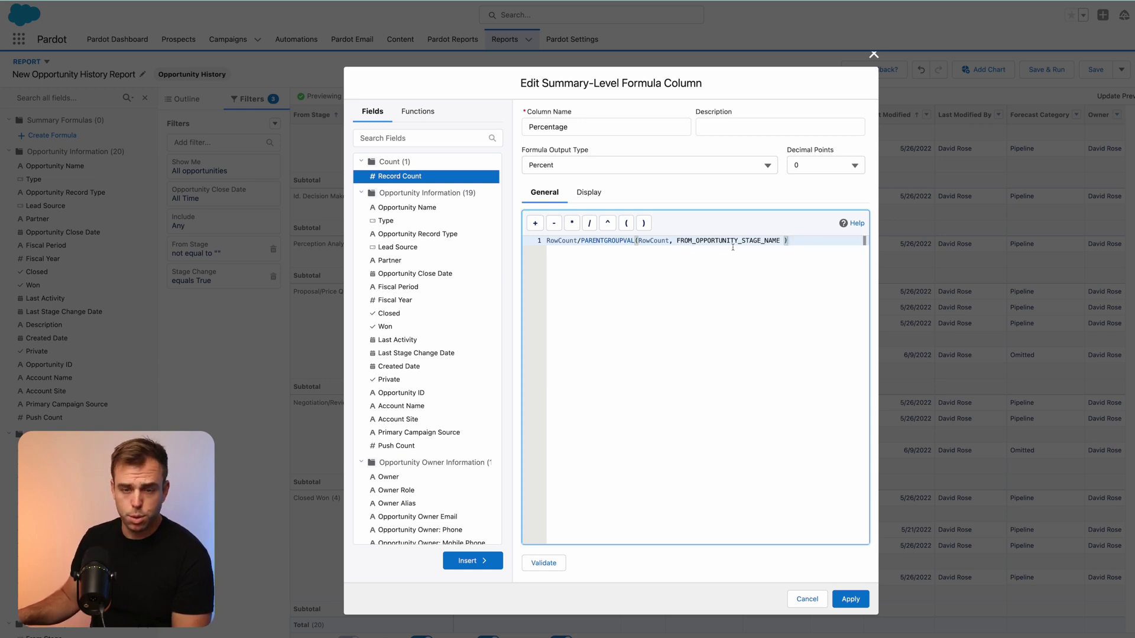
{"action": "left_click", "coordinate": [589, 192]}
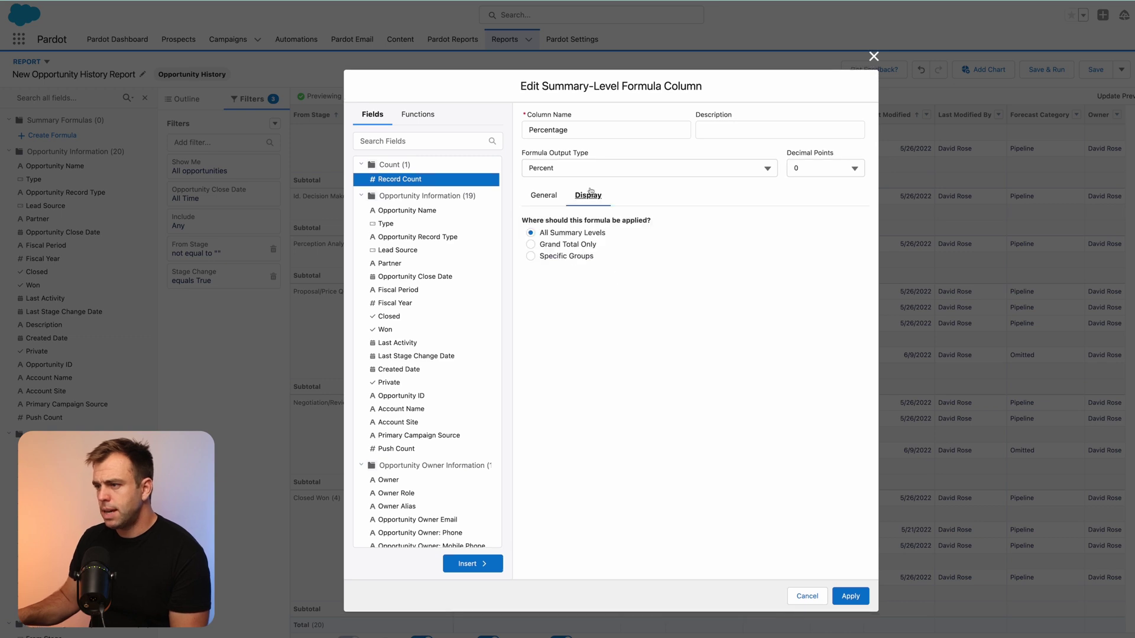
Restrict Percentage to the To Stage row group, validate the formula, and apply the column.
{"action": "left_click", "coordinate": [531, 257]}
{"action": "left_click", "coordinate": [554, 299]}
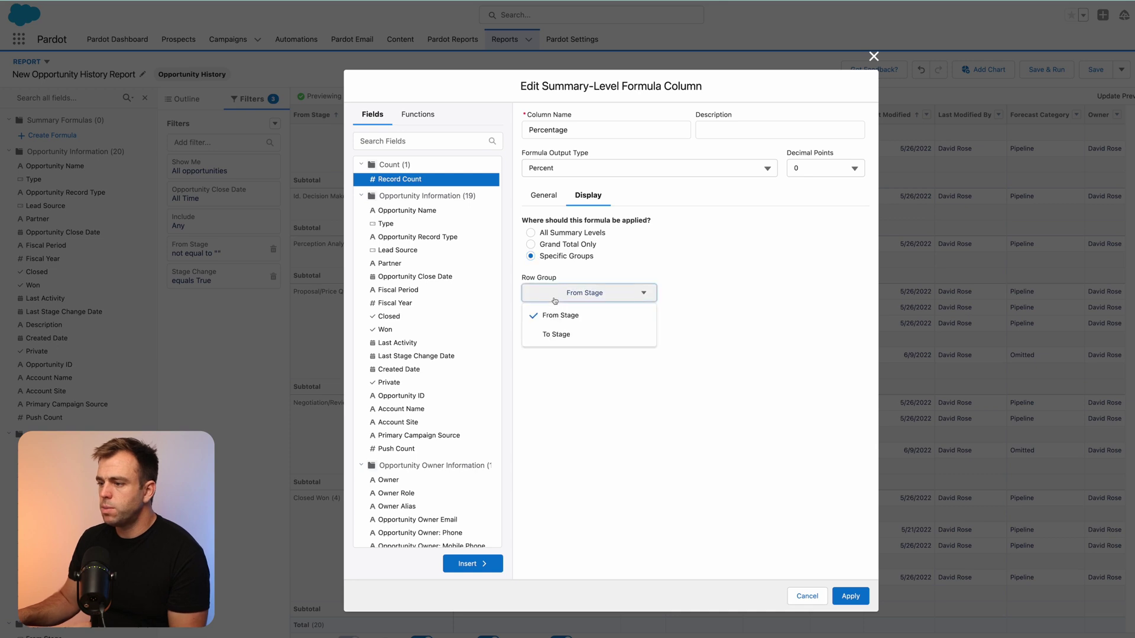
{"action": "left_click", "coordinate": [558, 335]}
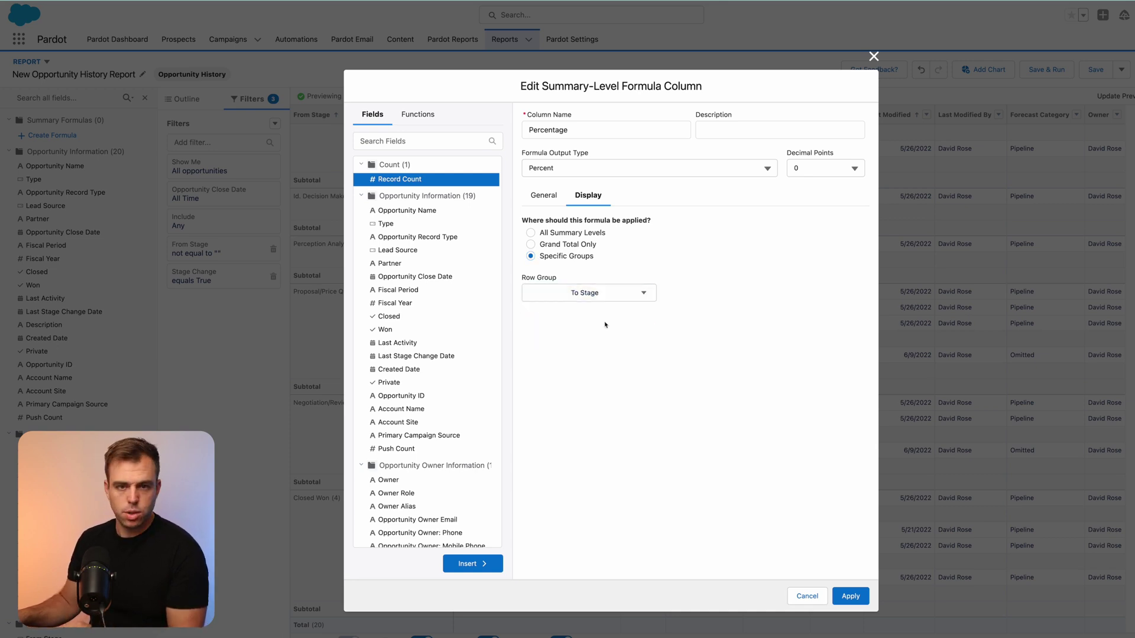
{"action": "left_click", "coordinate": [547, 196]}
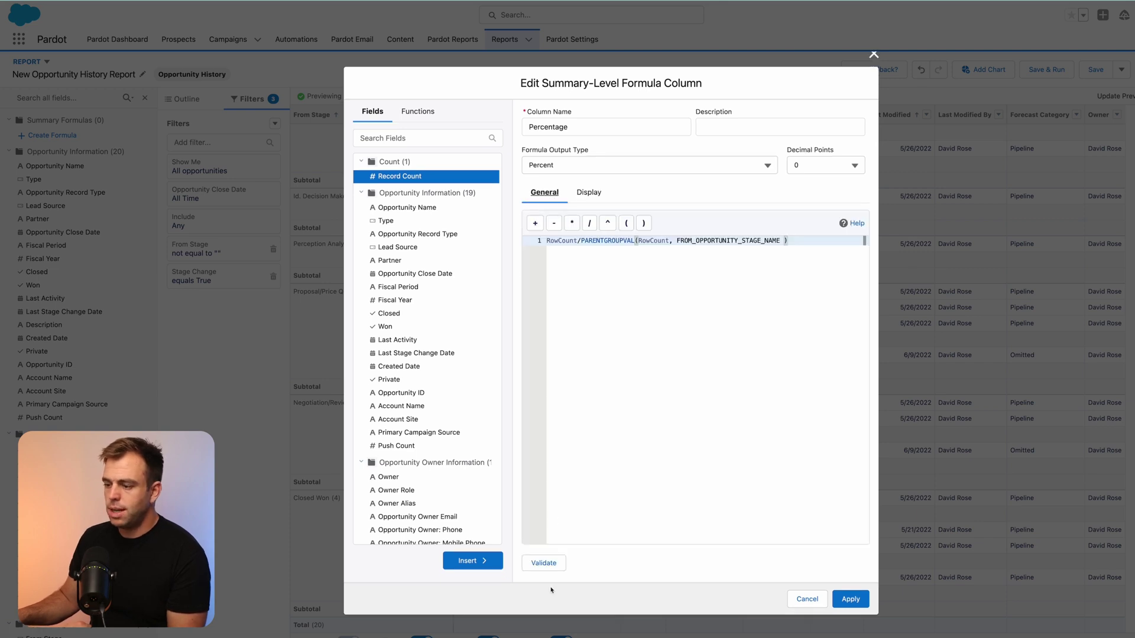
{"action": "left_click", "coordinate": [543, 563]}
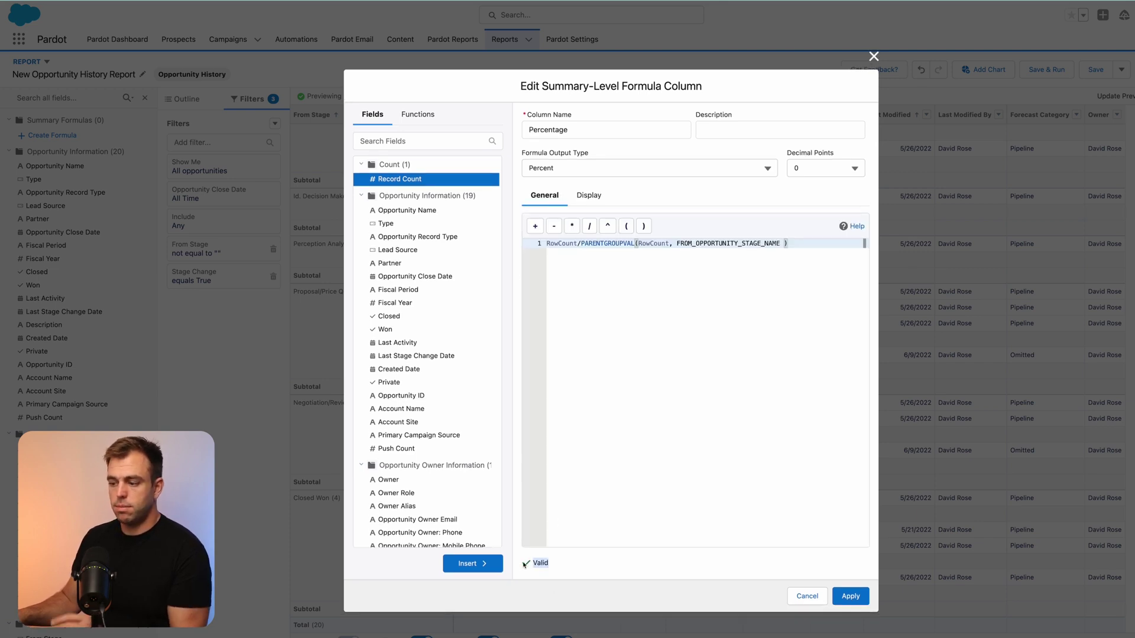
{"action": "left_click", "coordinate": [850, 596]}
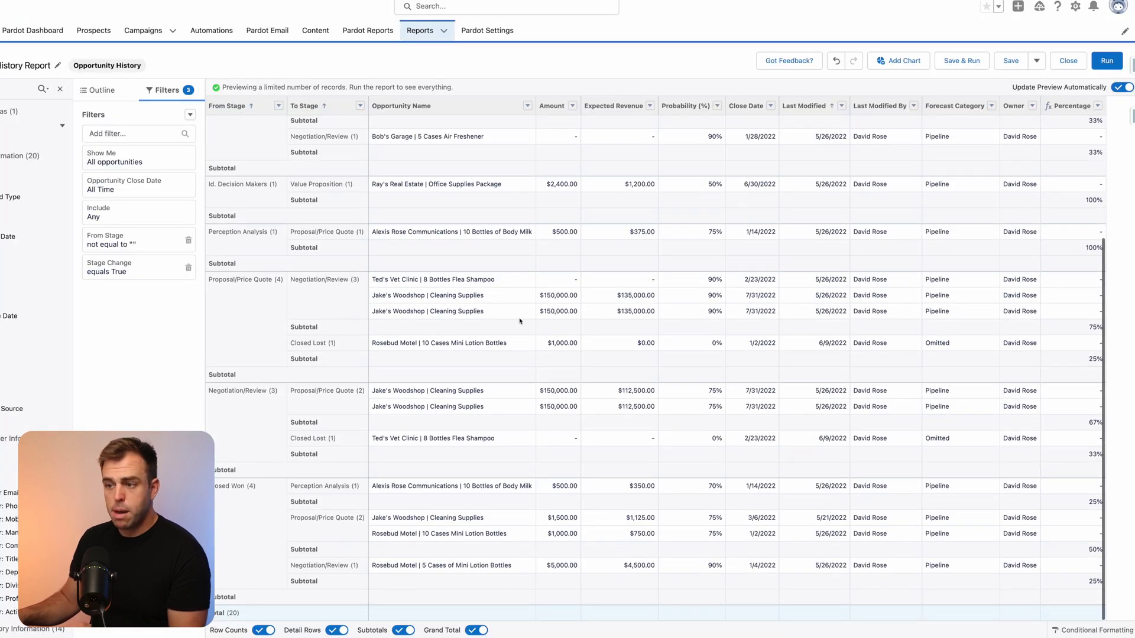
{"action": "left_click_drag", "start_coordinate": [223, 285], "coordinate": [294, 283]}
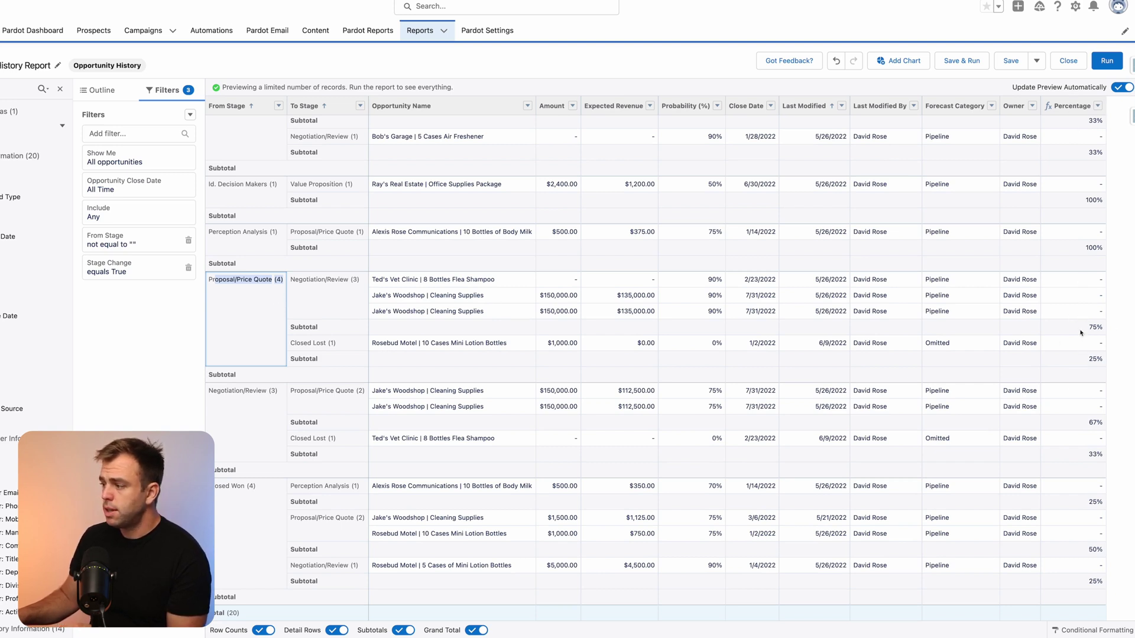
{"action": "left_click", "coordinate": [1098, 329]}
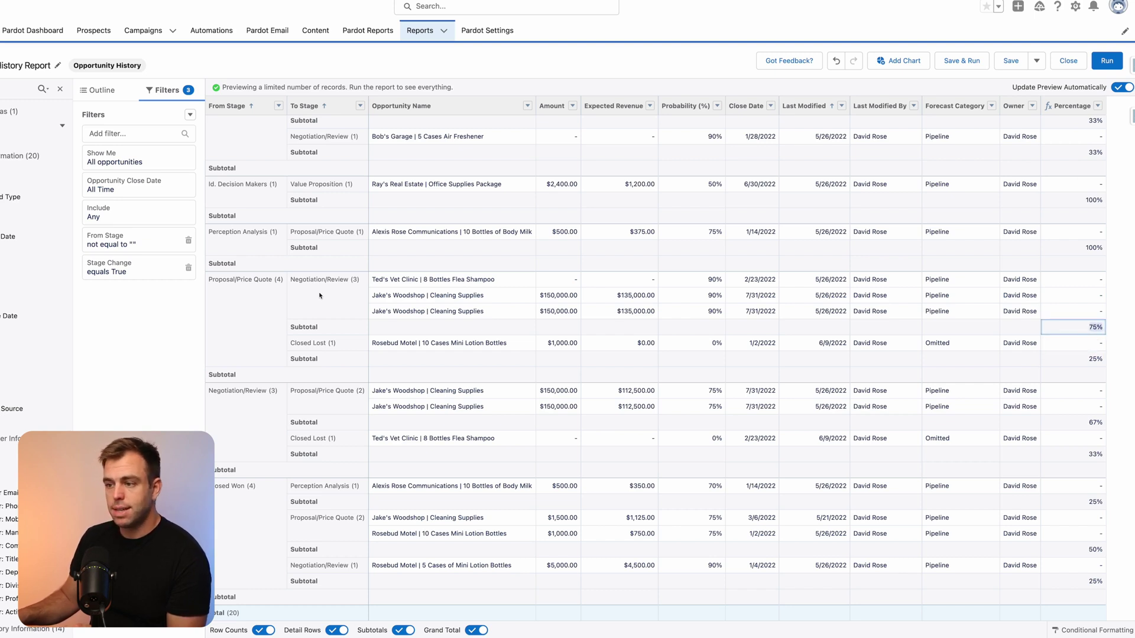
{"action": "left_click_drag", "start_coordinate": [320, 279], "coordinate": [360, 280]}
{"action": "left_click_drag", "start_coordinate": [220, 280], "coordinate": [303, 281]}
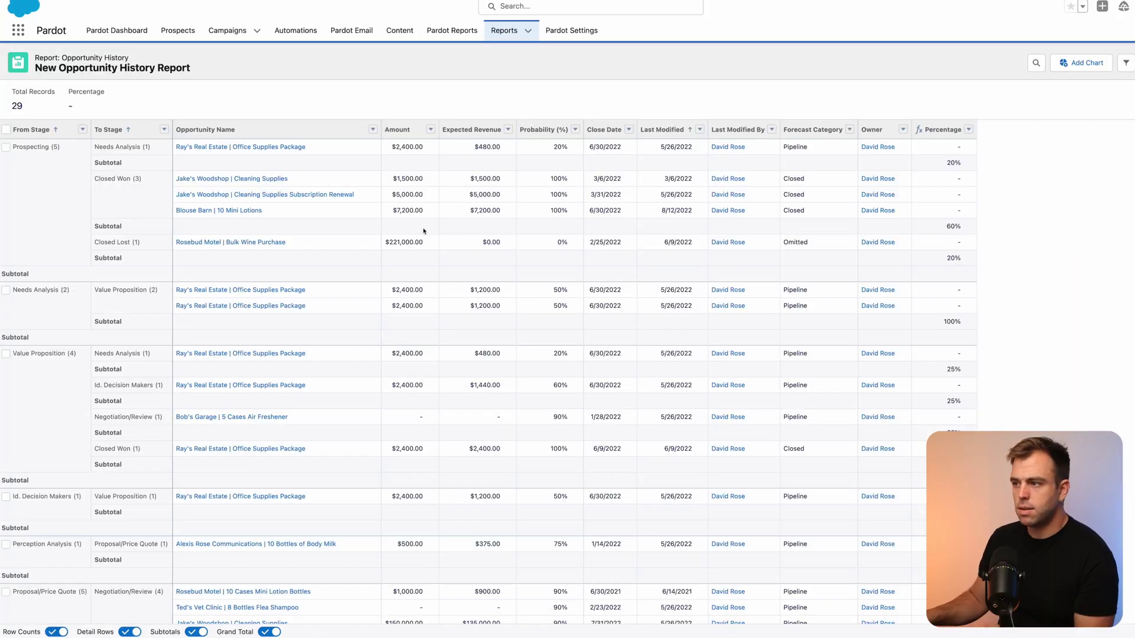
Turn off Detail Rows so only From Stage/To Stage summaries and percentages remain.
{"action": "scroll", "coordinate": [638, 250], "scroll_direction": "down", "scroll_amount": 5}
{"action": "scroll", "coordinate": [637, 250], "scroll_direction": "down", "scroll_amount": 3}
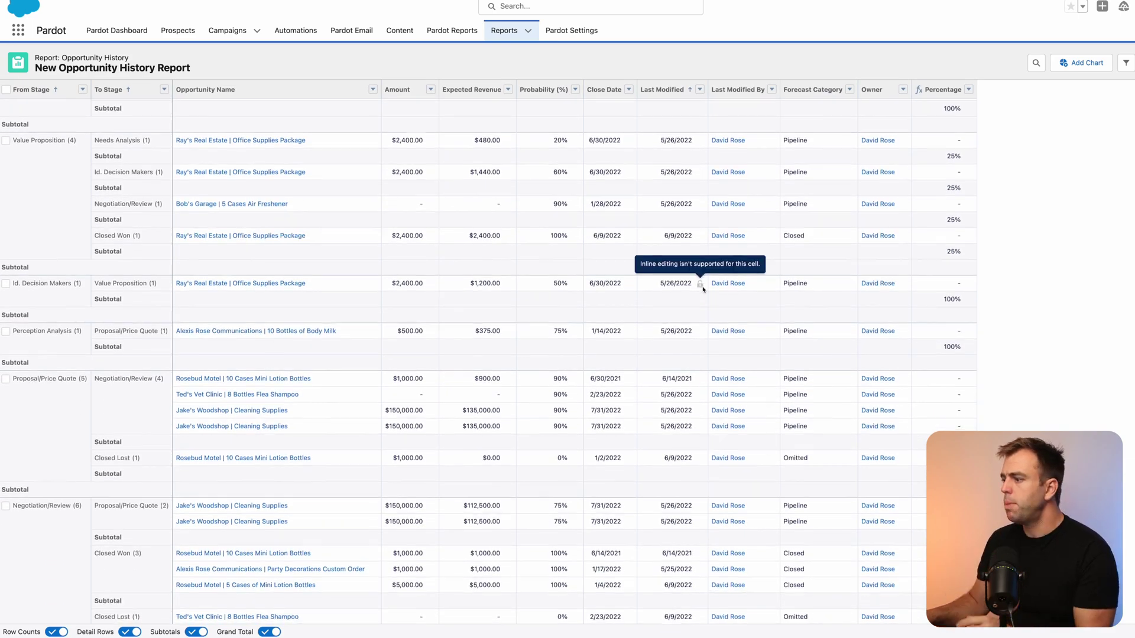
{"action": "scroll", "coordinate": [697, 284], "scroll_direction": "down", "scroll_amount": 6}
{"action": "left_click", "coordinate": [131, 631]}
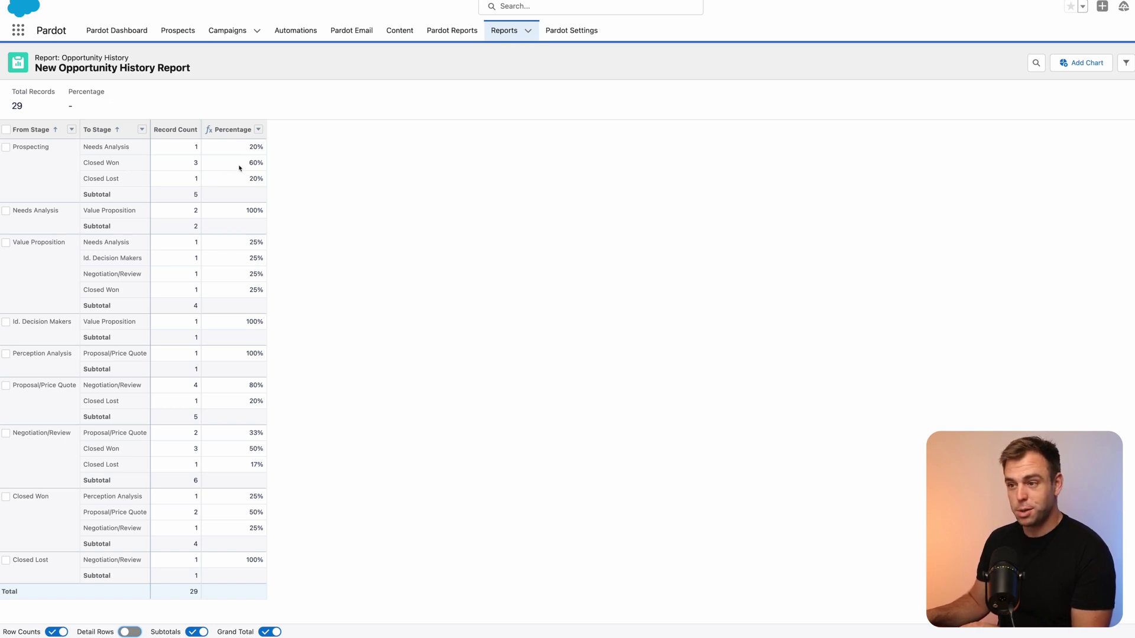
{"action": "left_click", "coordinate": [252, 182]}
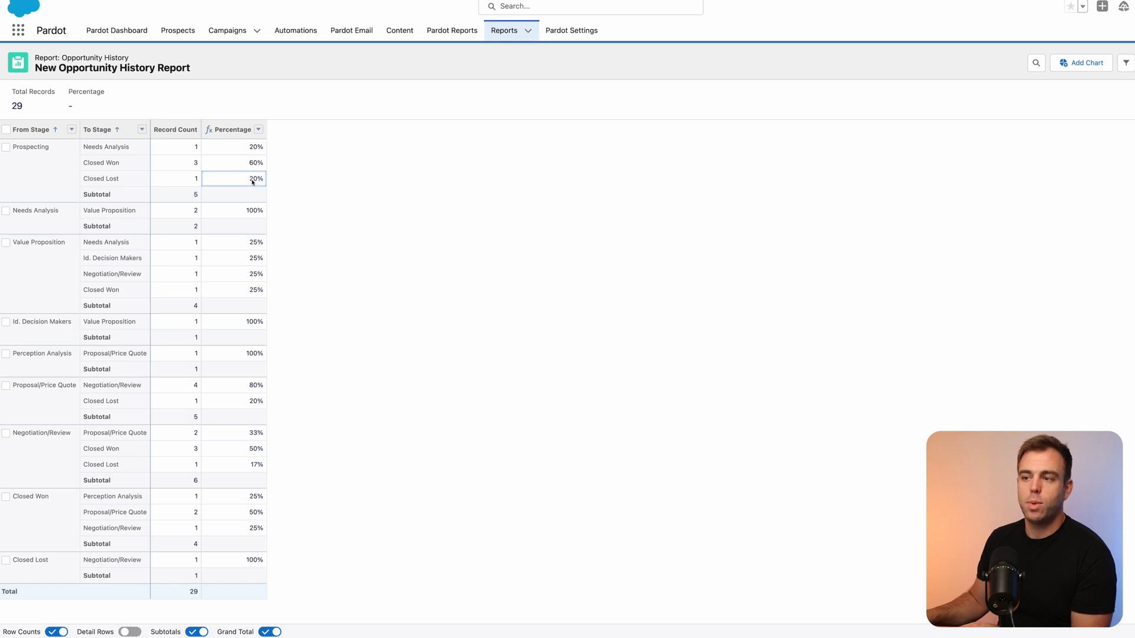